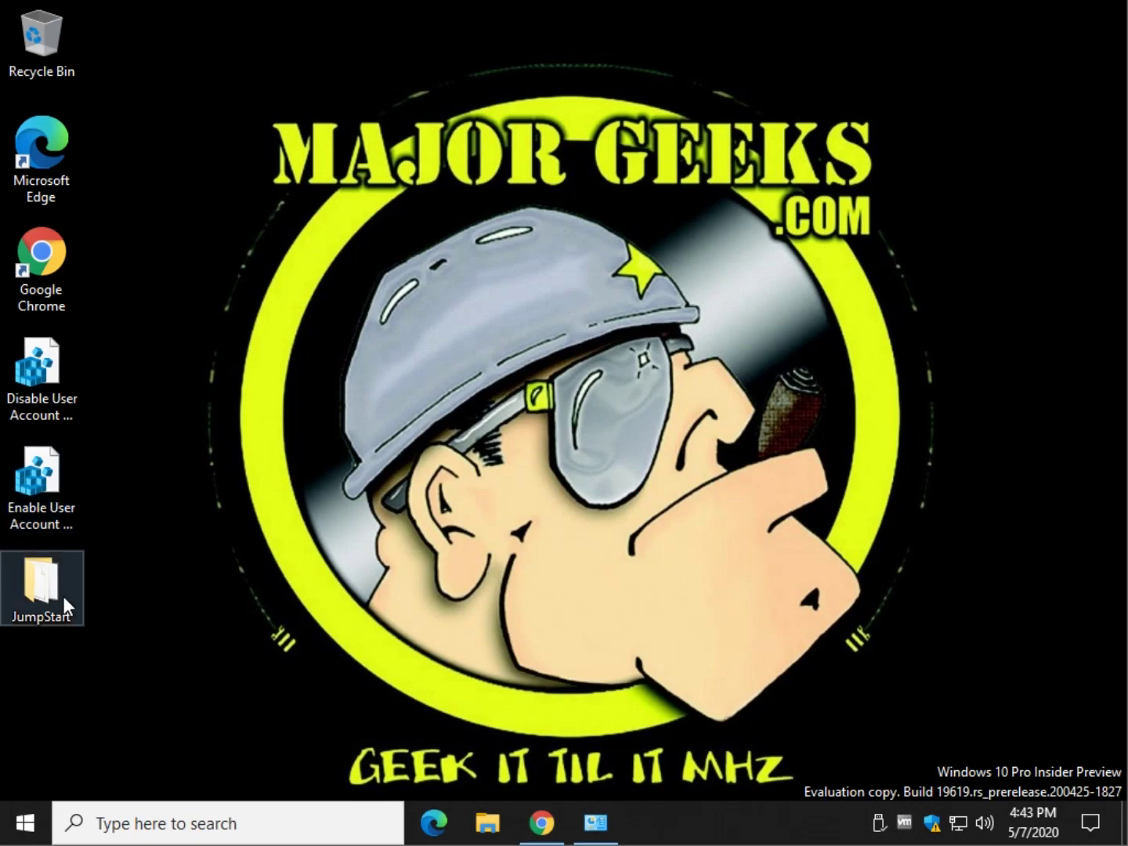
Try running setup.exe in the JumpStart folder and dismiss the app-blocked warning.
double_click(63, 595)
double_click(410, 366)
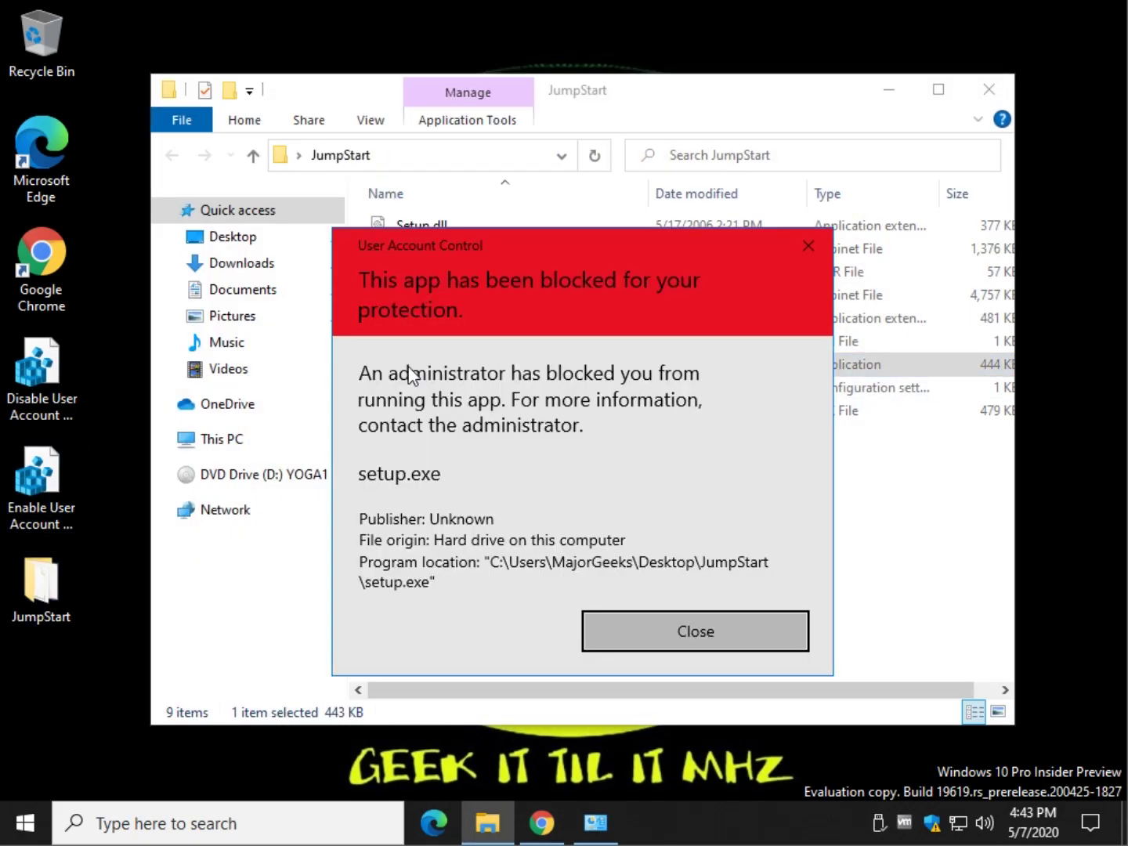
click(660, 626)
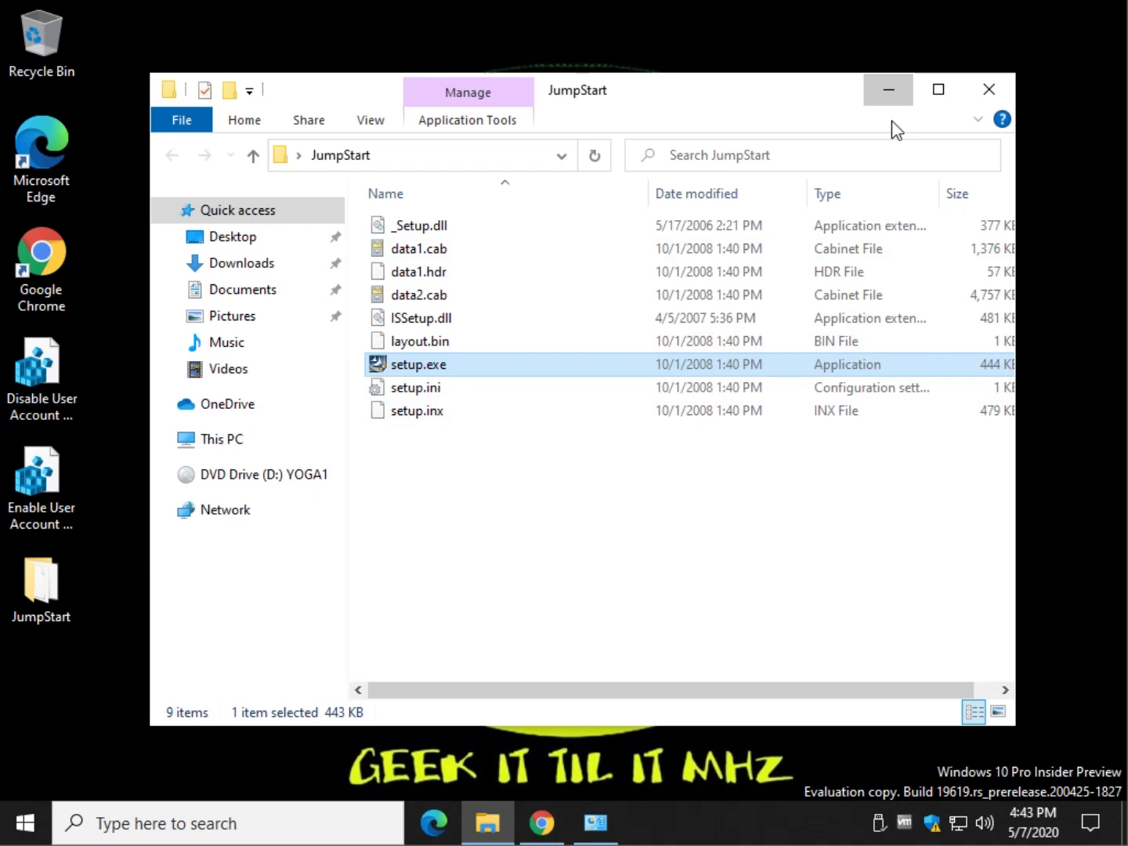
Minimise the JumpStart window and close the UAC Settings window, still at Never notify.
click(888, 88)
click(596, 831)
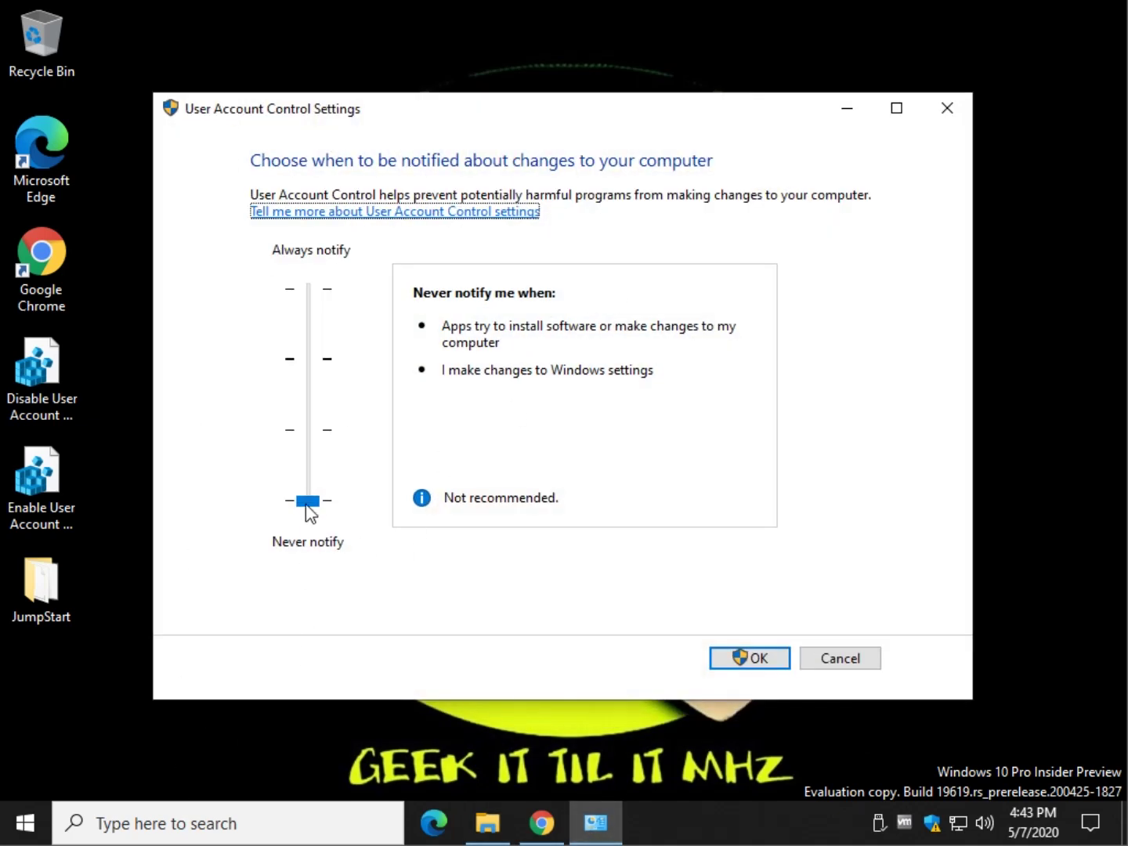
click(947, 109)
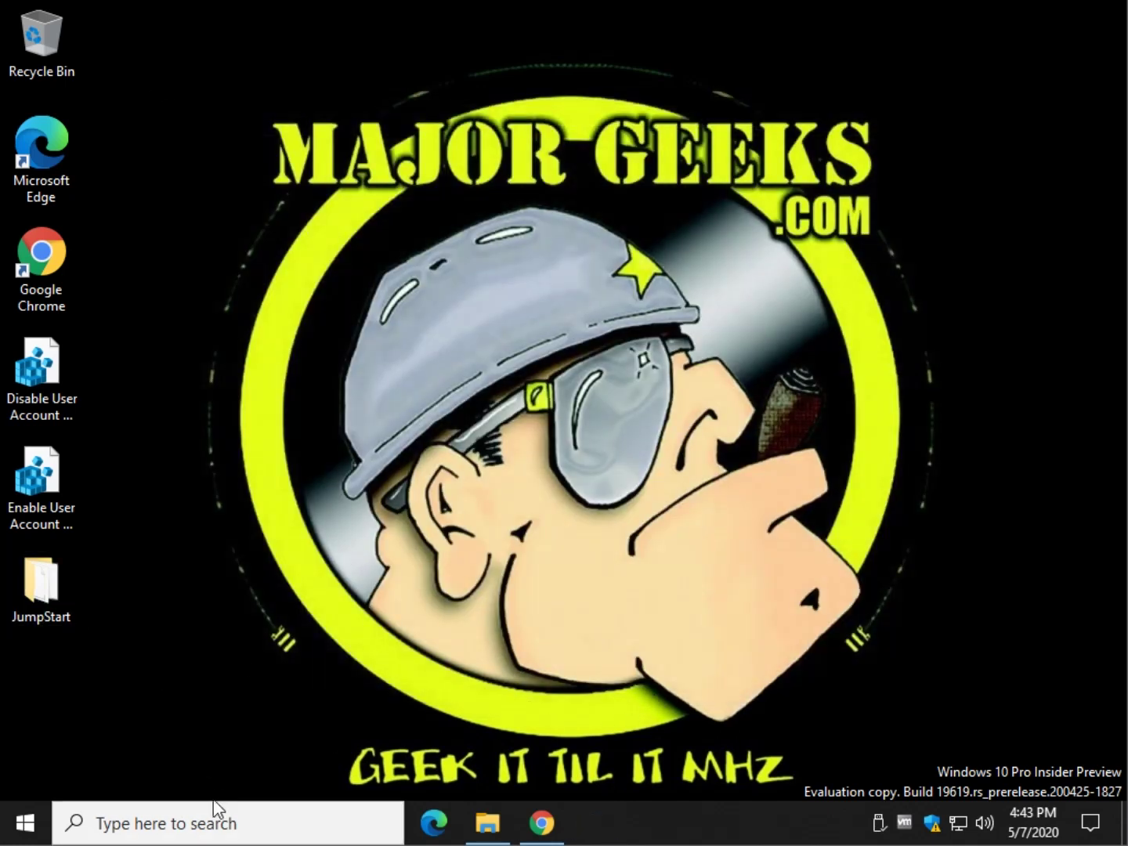
key(super+x)
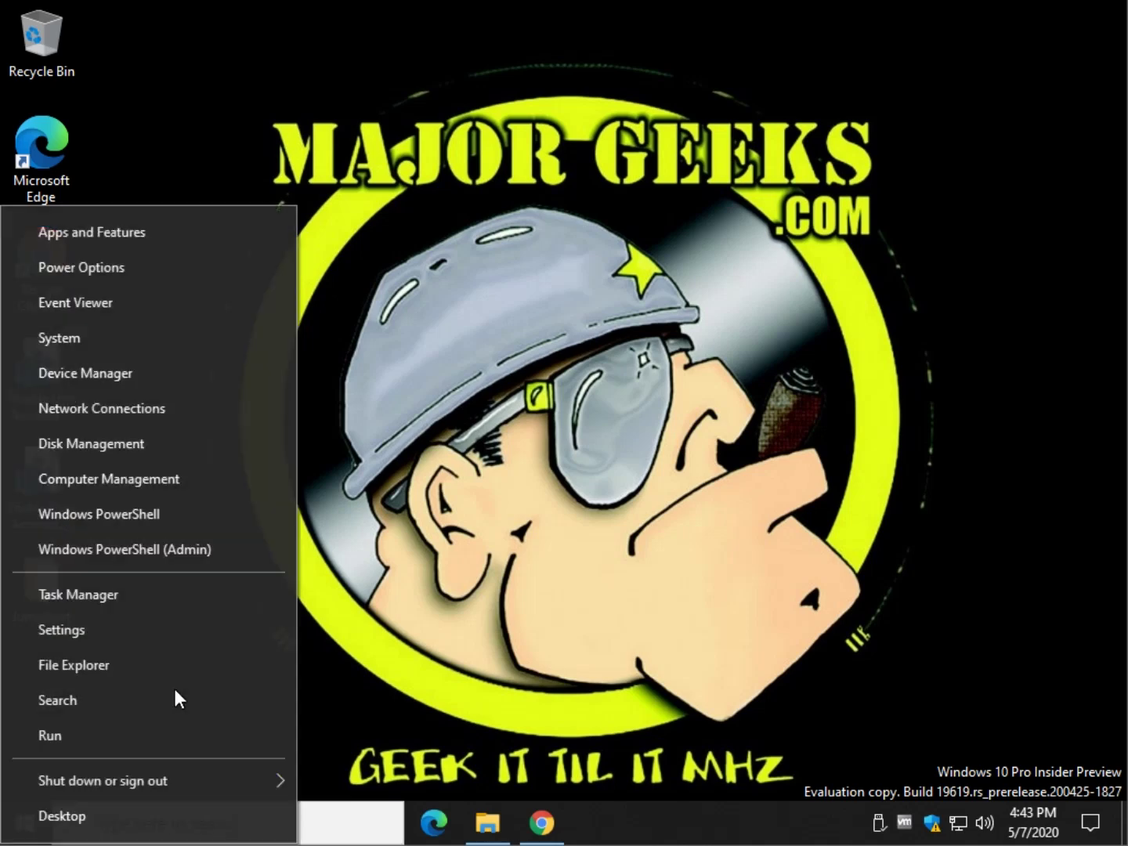
click(143, 549)
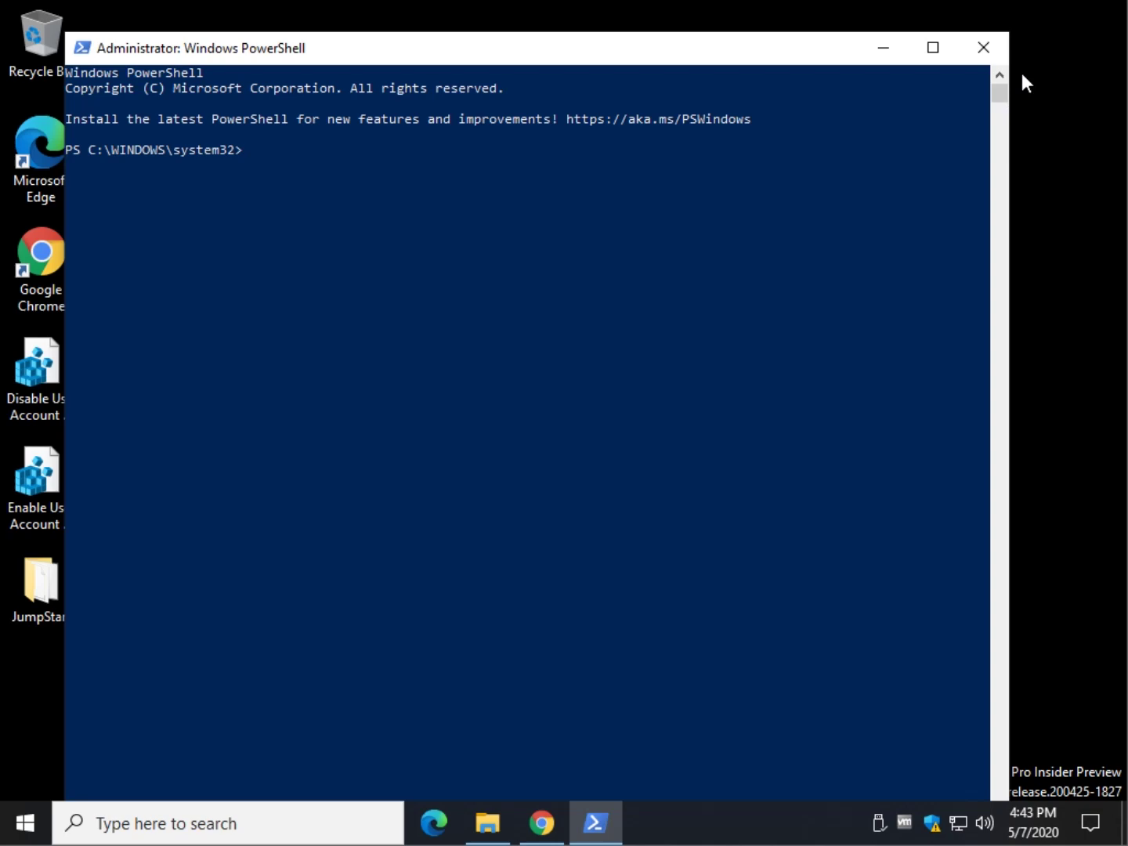
click(982, 47)
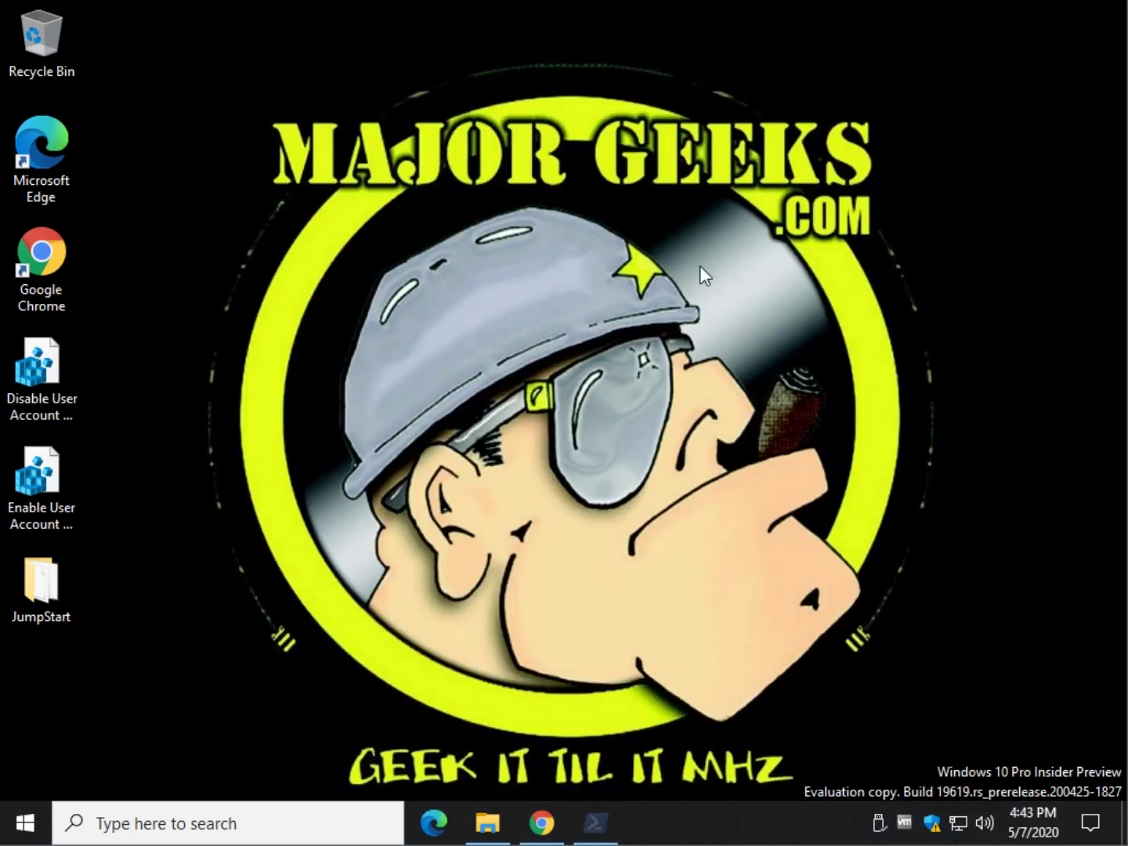
Bring back the MajorGeeks article in Chrome and scroll to its registry-file fix section.
click(541, 823)
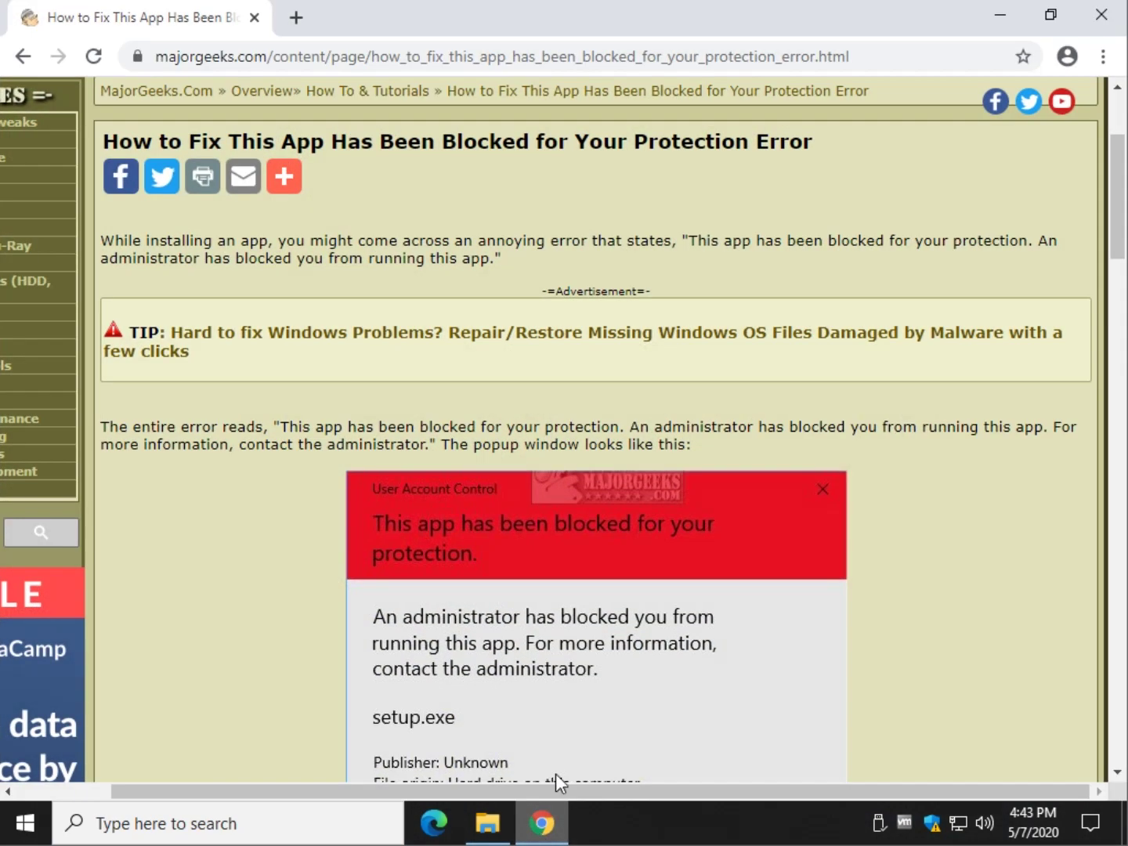
scroll(338, 356, down, 8)
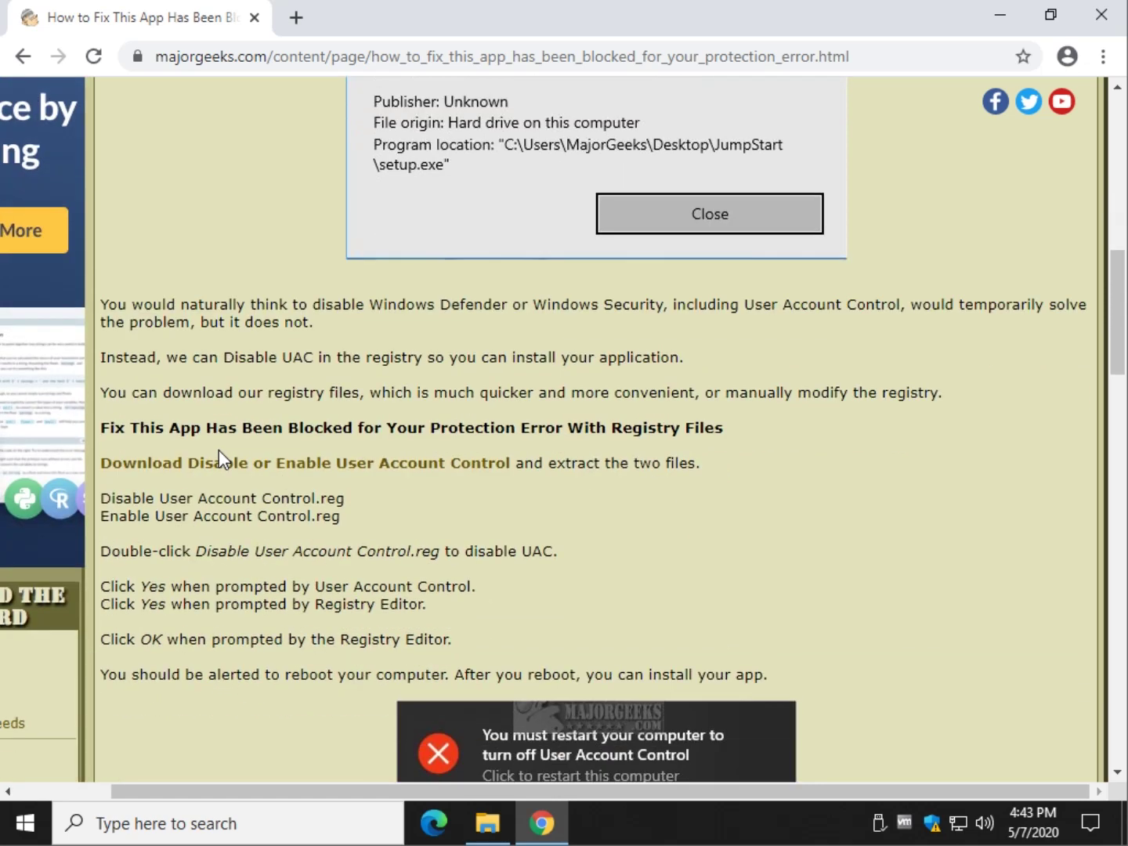
scroll(218, 449, down, 3)
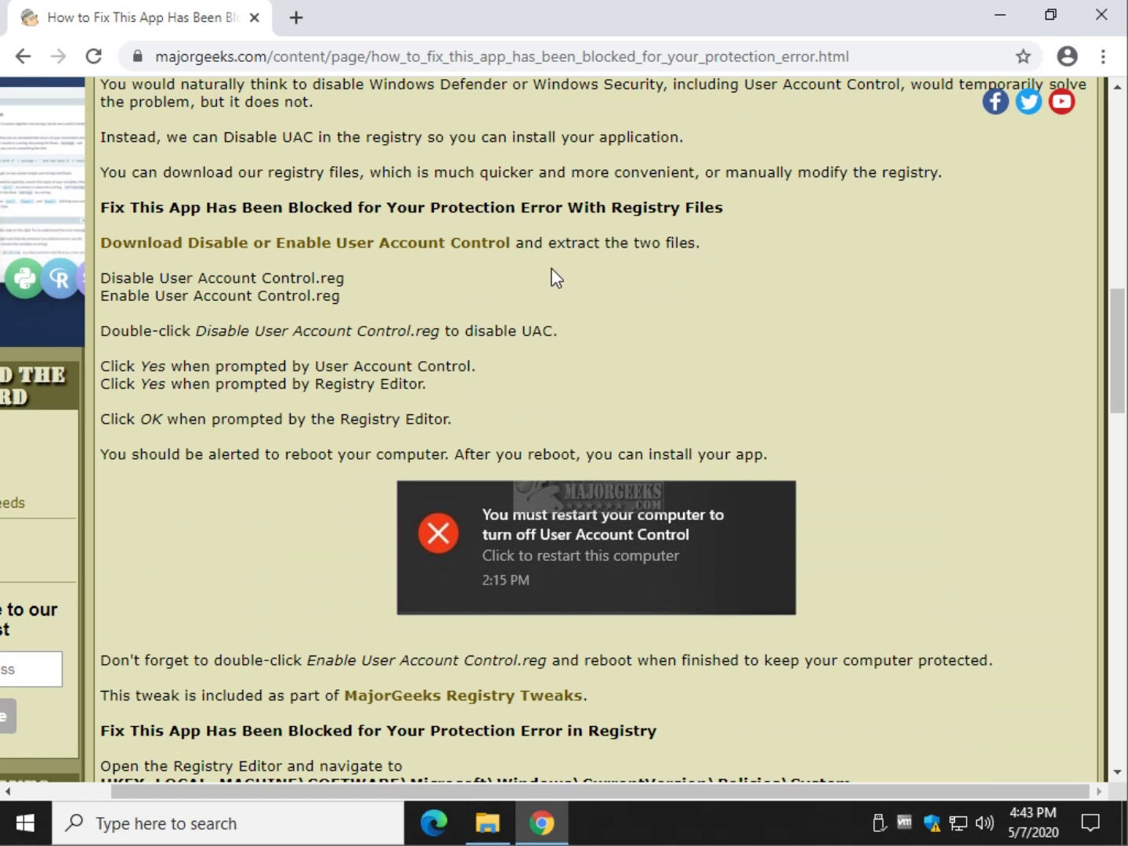
scroll(466, 381, down, 3)
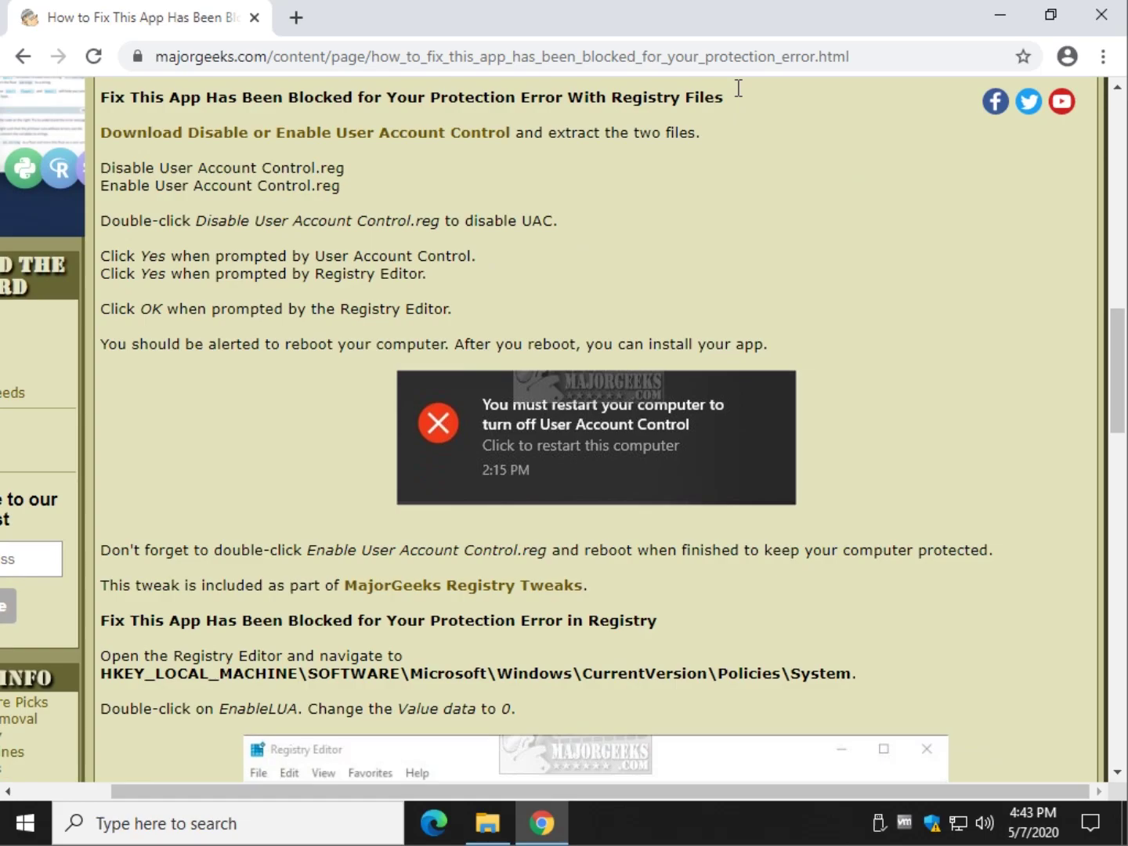
Merge Disable User Account Control.reg from the desktop into the registry, confirming the import.
click(999, 15)
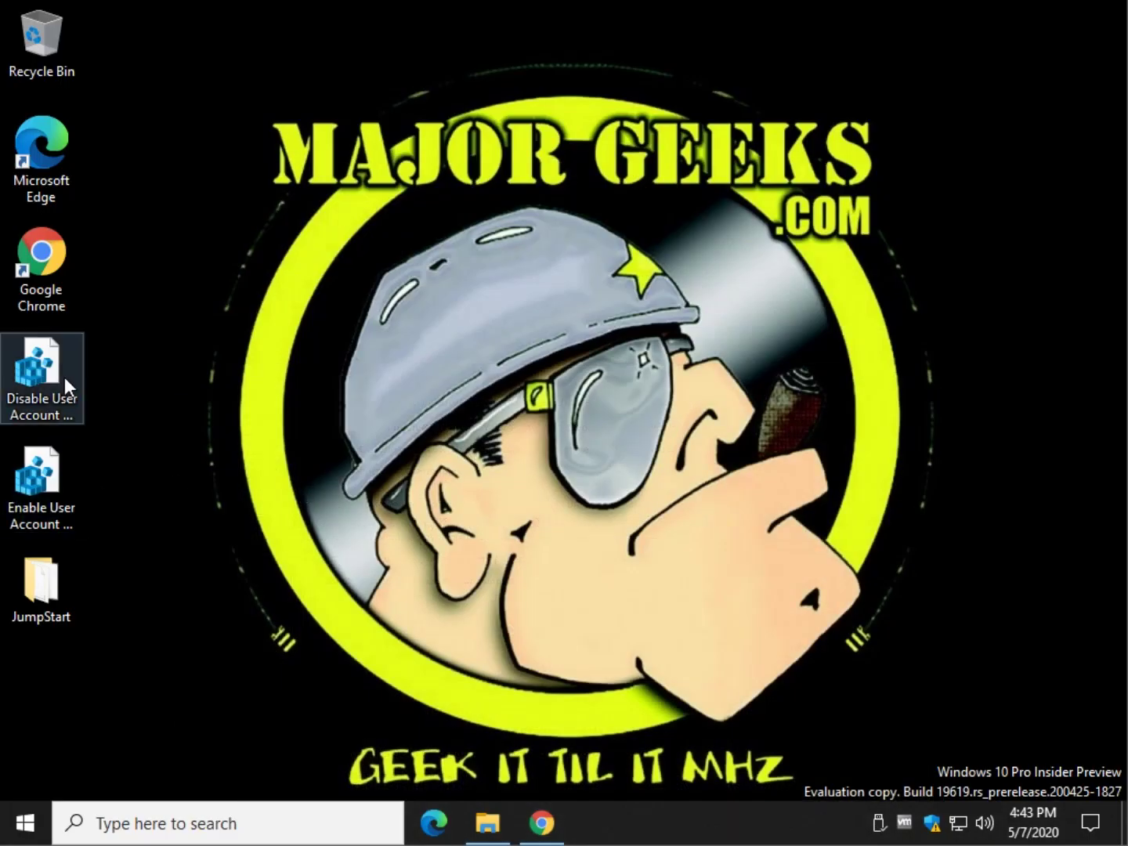
click(64, 378)
click(36, 469)
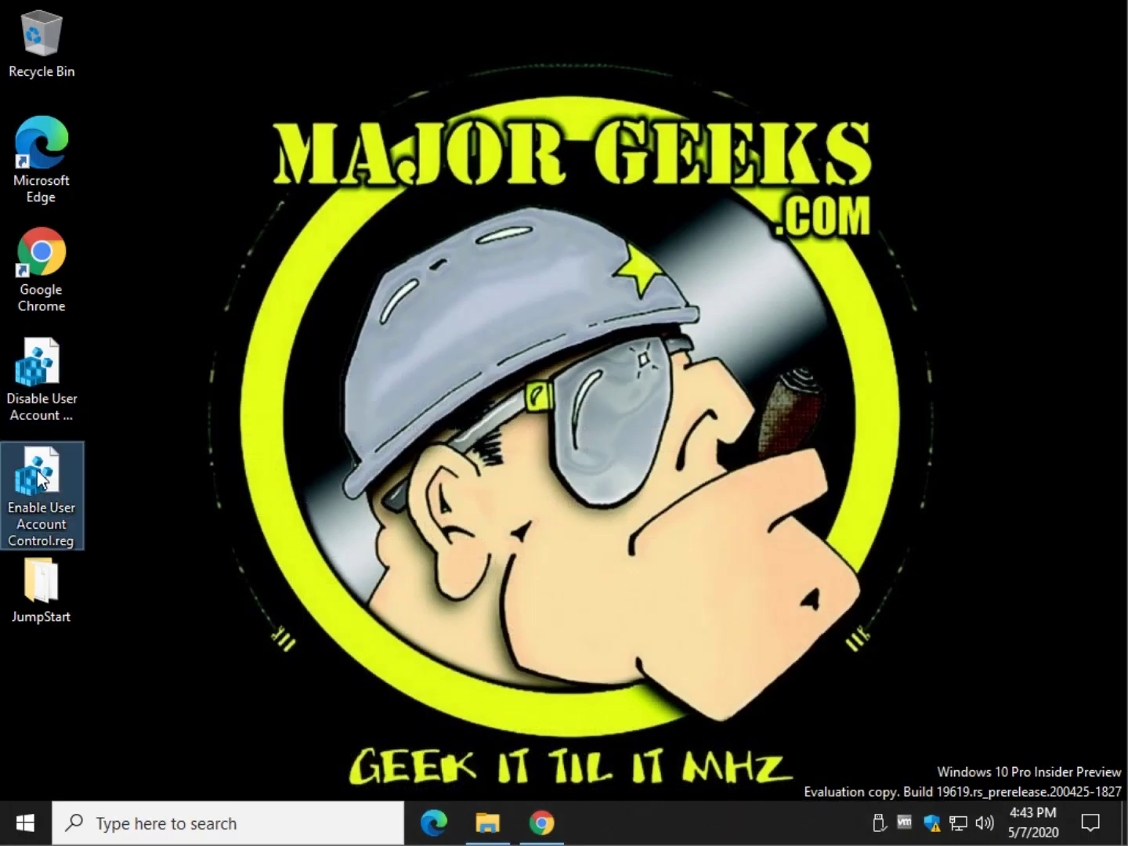
double_click(49, 372)
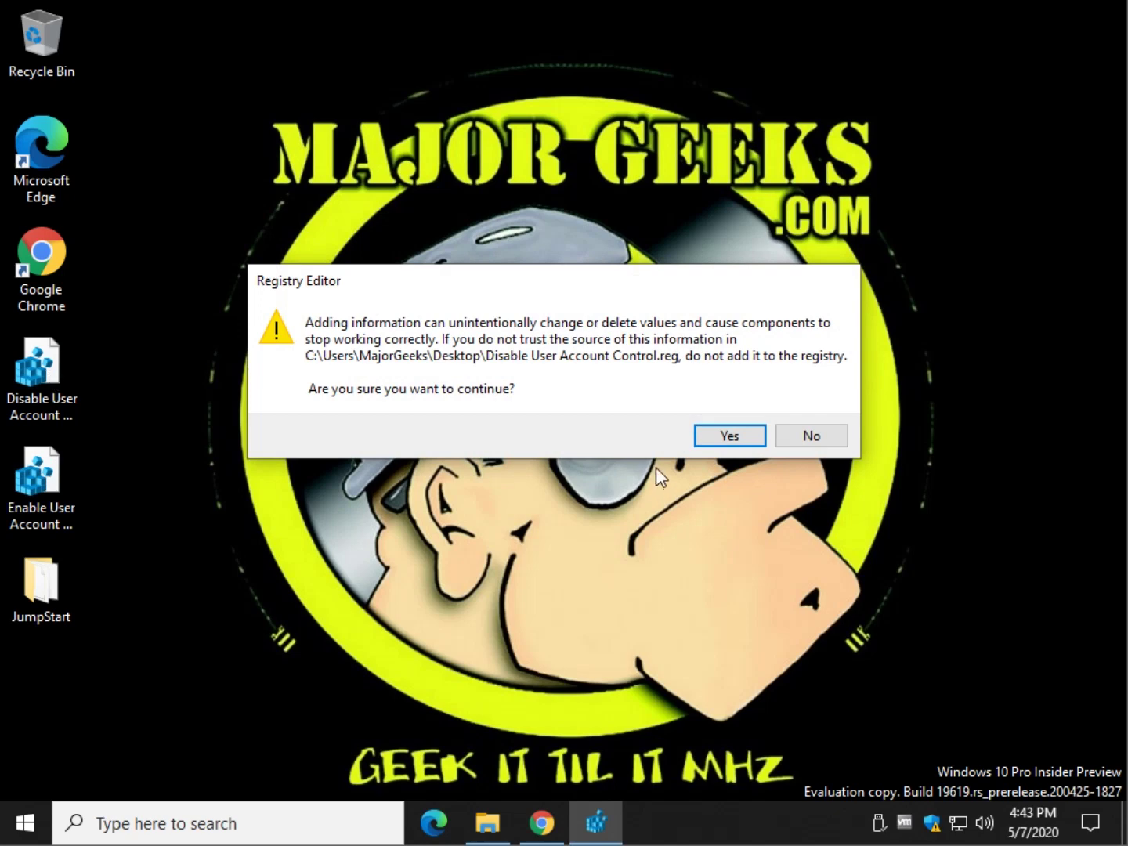
click(731, 440)
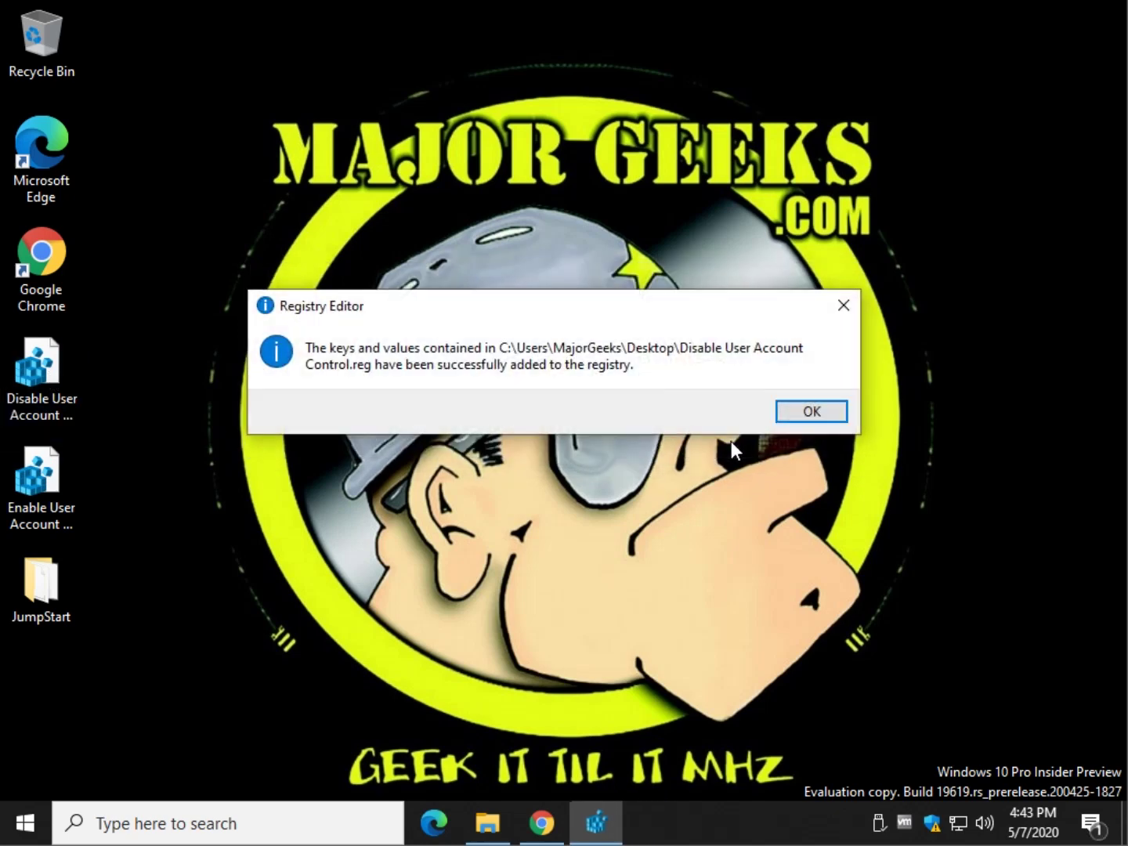
click(807, 413)
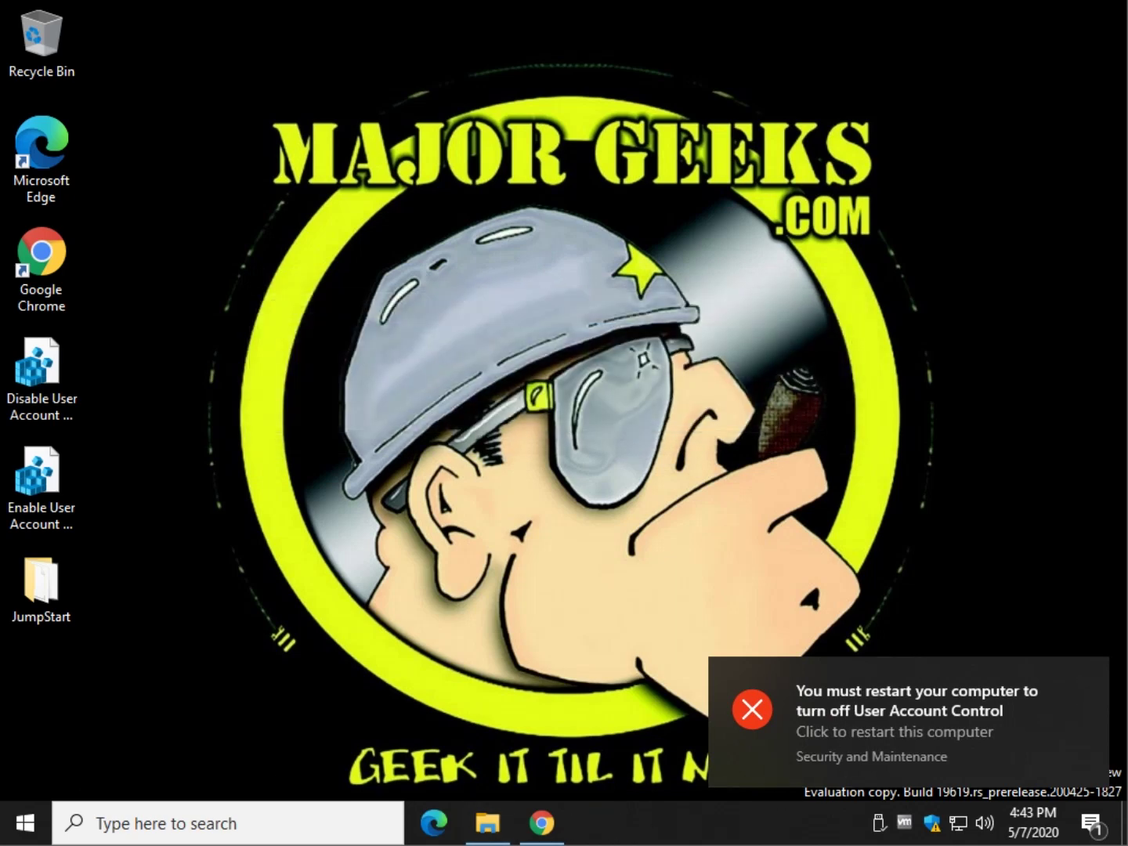
click(19, 823)
Restart Windows through the Start menu's Power options.
click(38, 767)
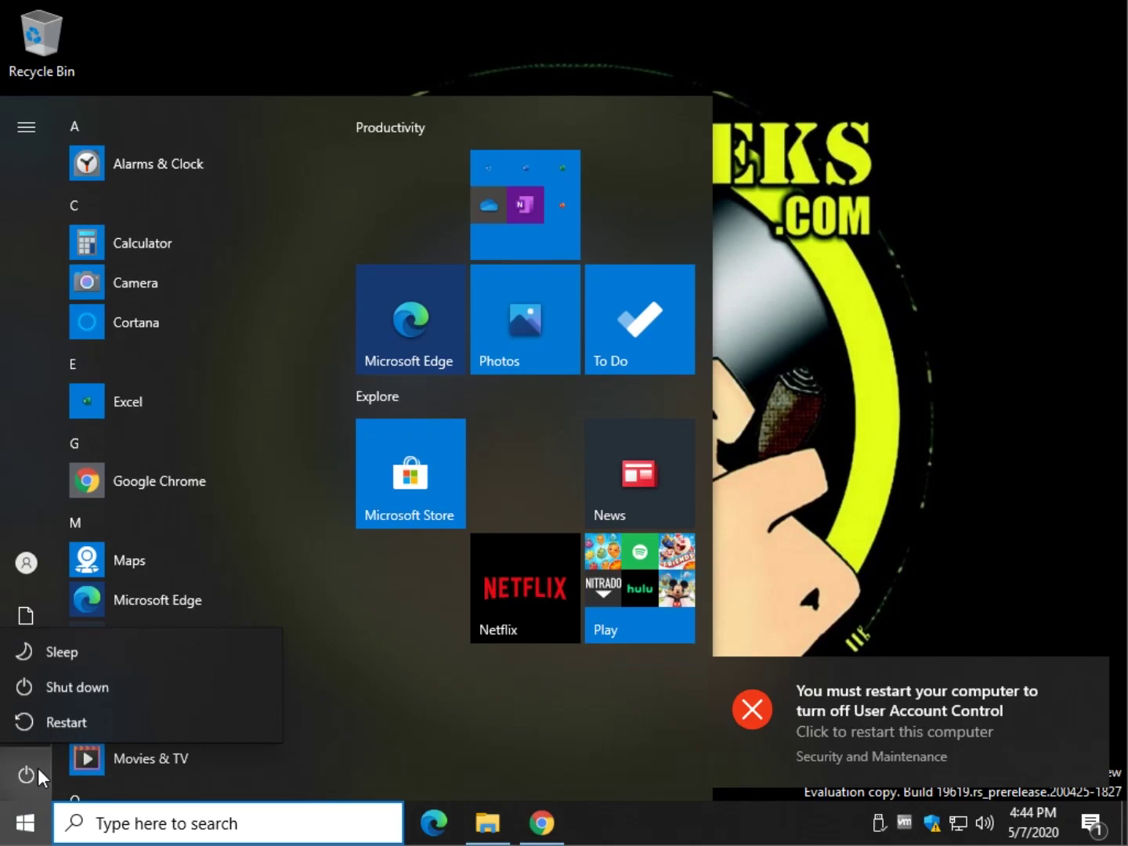
click(76, 715)
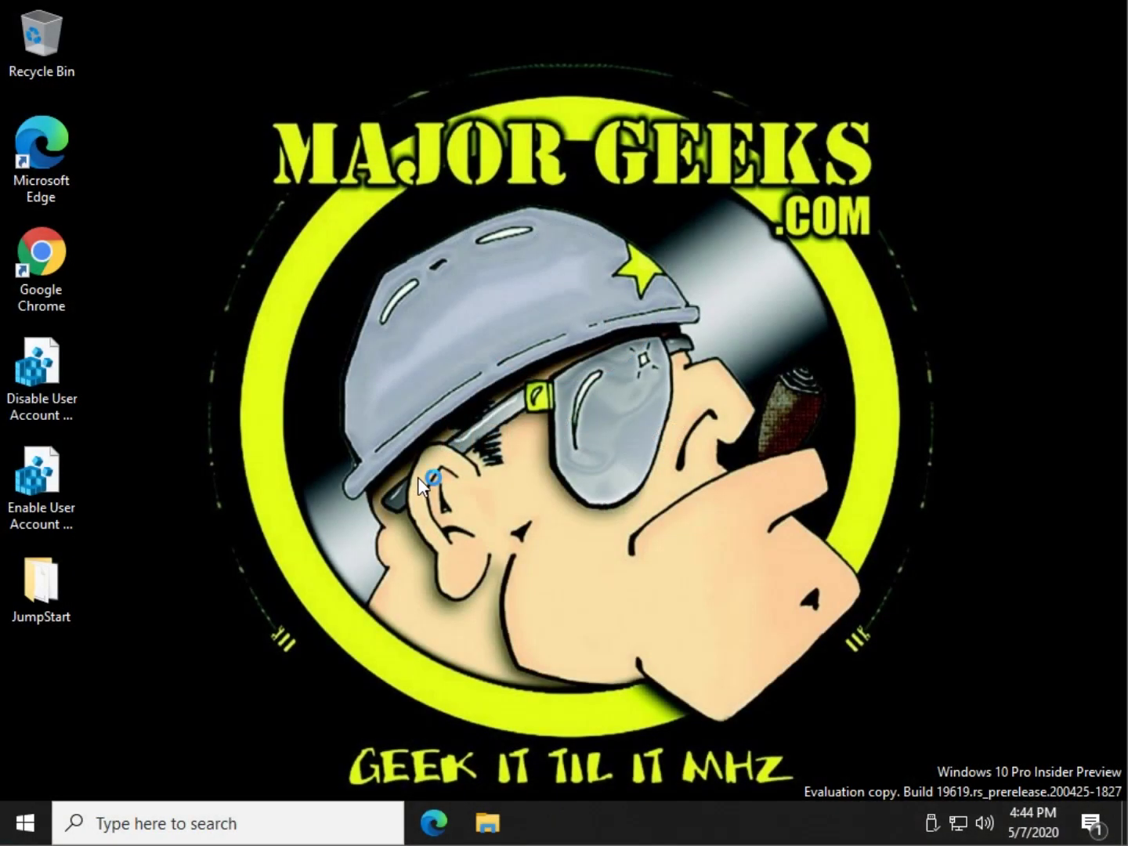
Launch JumpStart's setup.exe into the InstallShield wizard, cancel the setup, and close the folder.
double_click(53, 581)
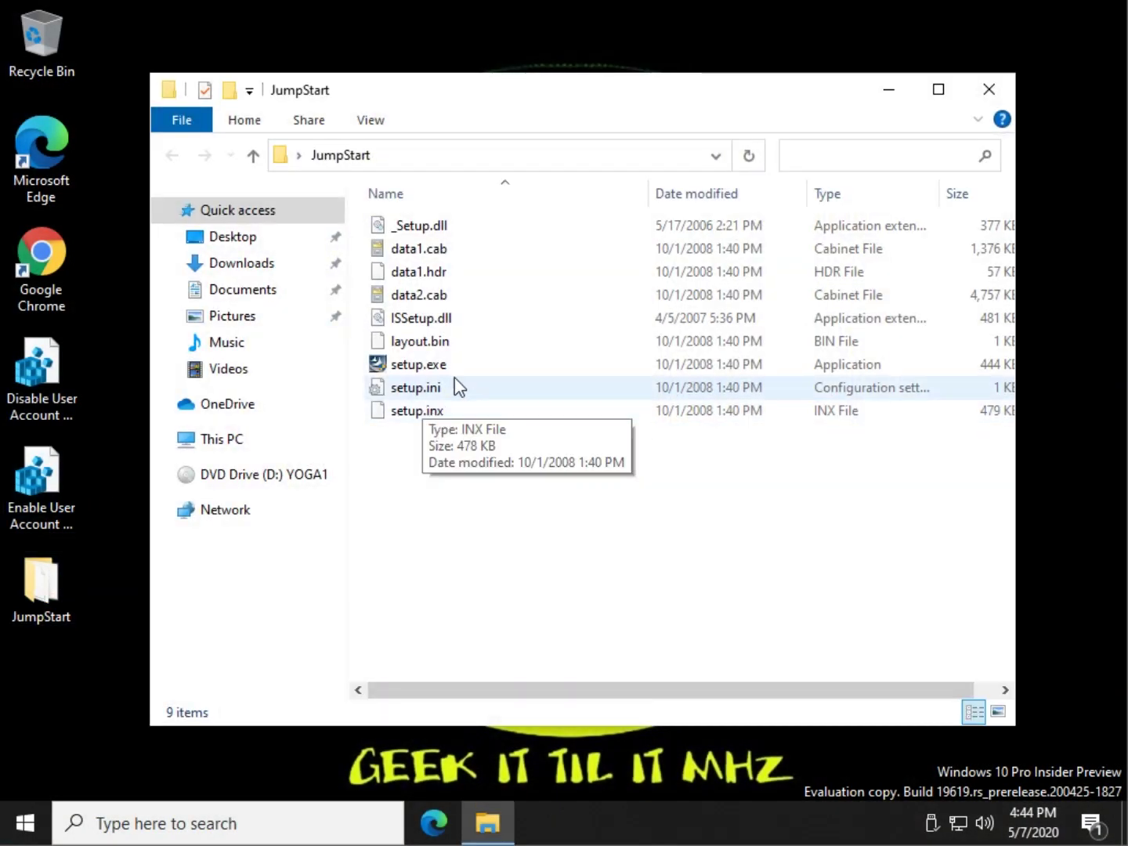
double_click(439, 365)
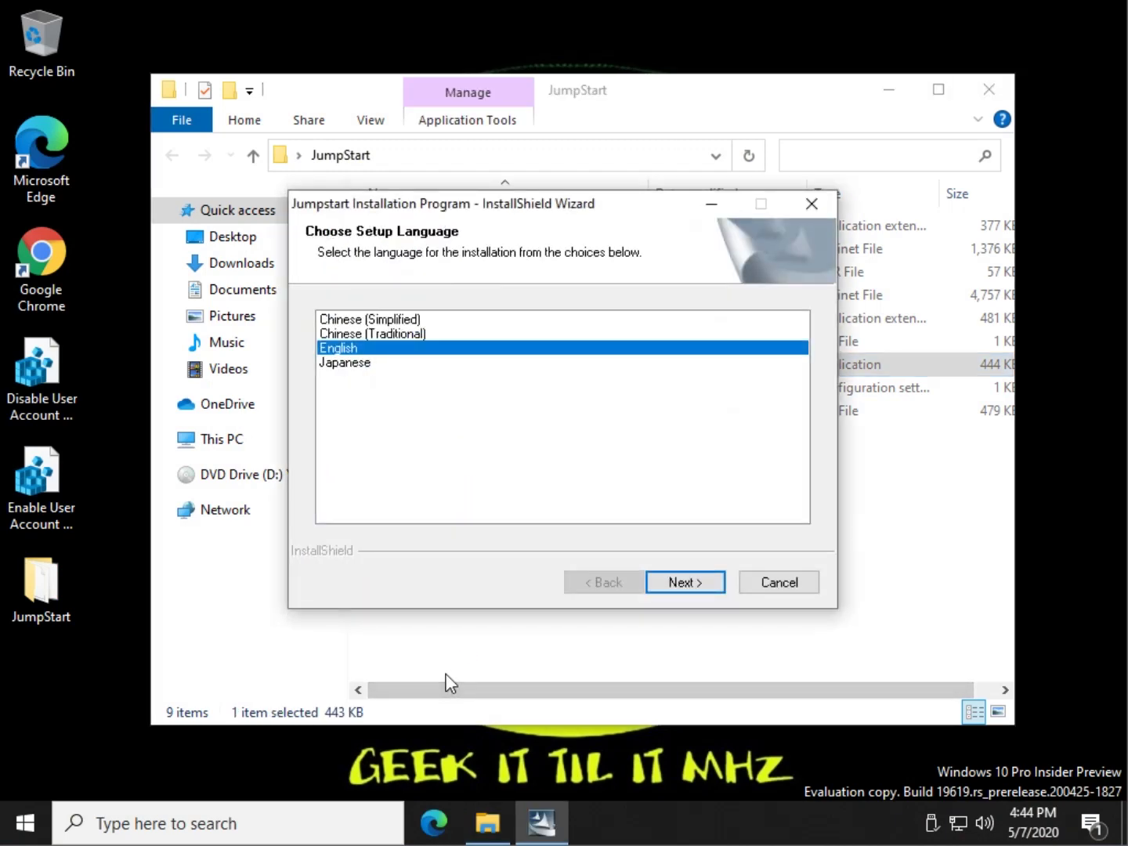
click(780, 582)
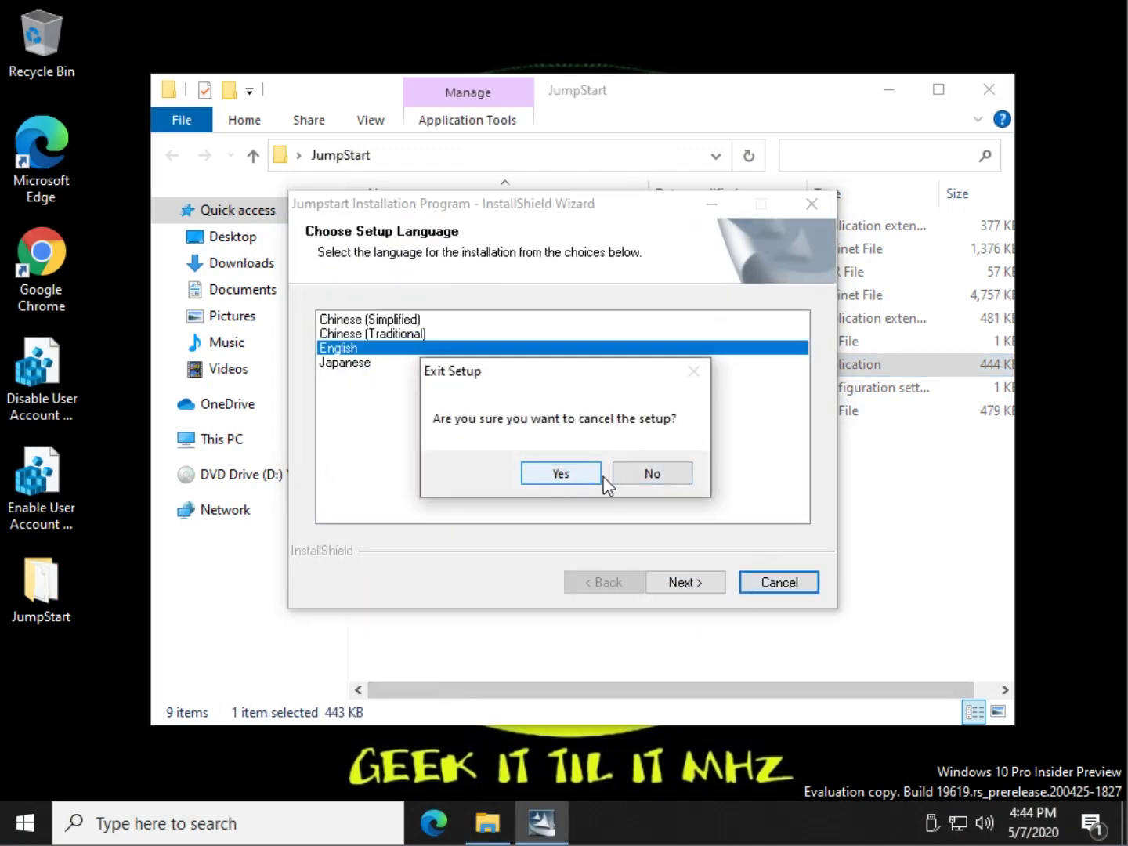
click(563, 476)
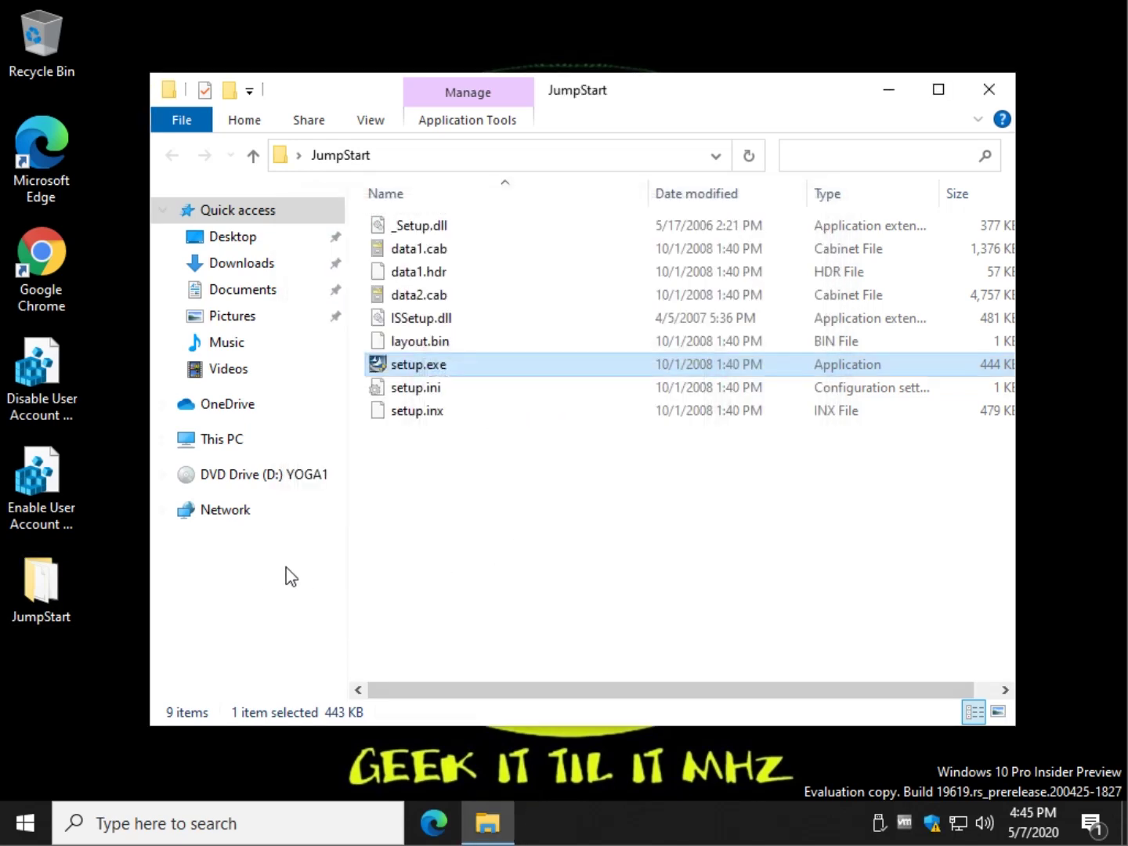
click(984, 100)
Merge Enable User Account Control.reg into the registry and acknowledge the successful import.
double_click(45, 478)
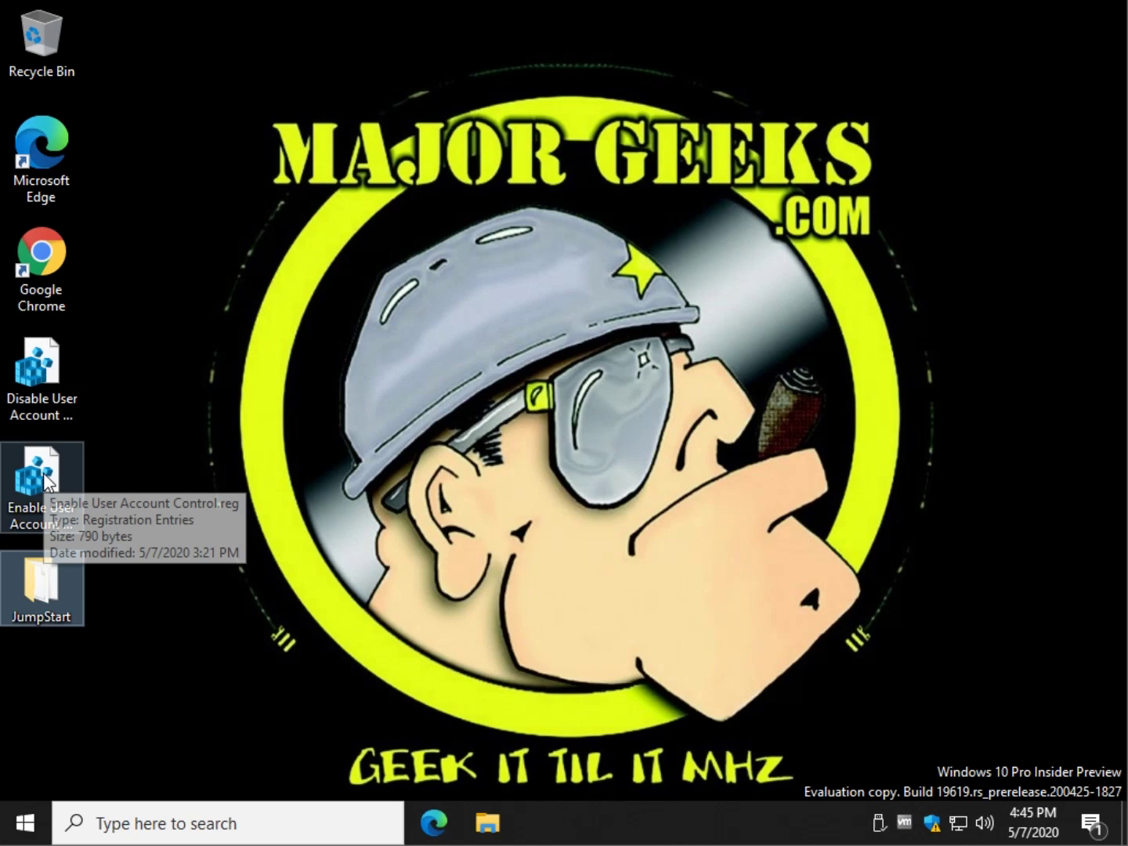
click(728, 437)
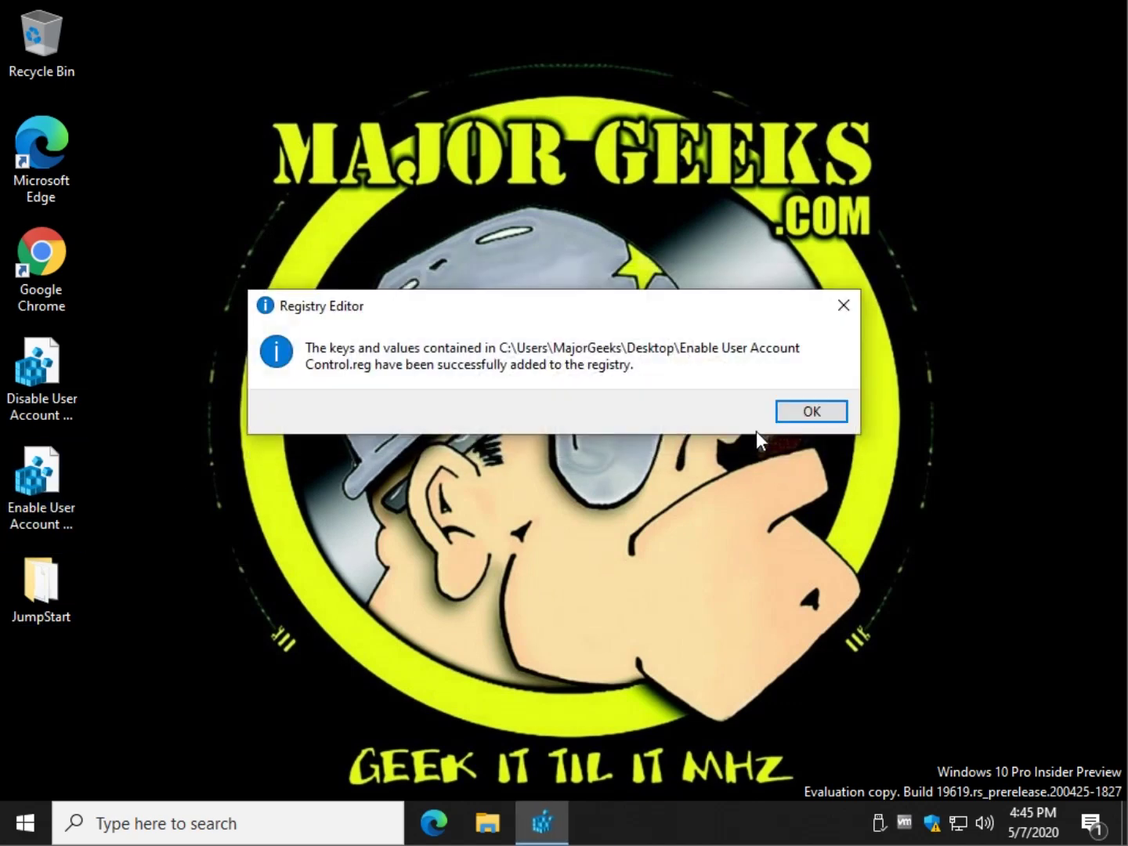
click(800, 413)
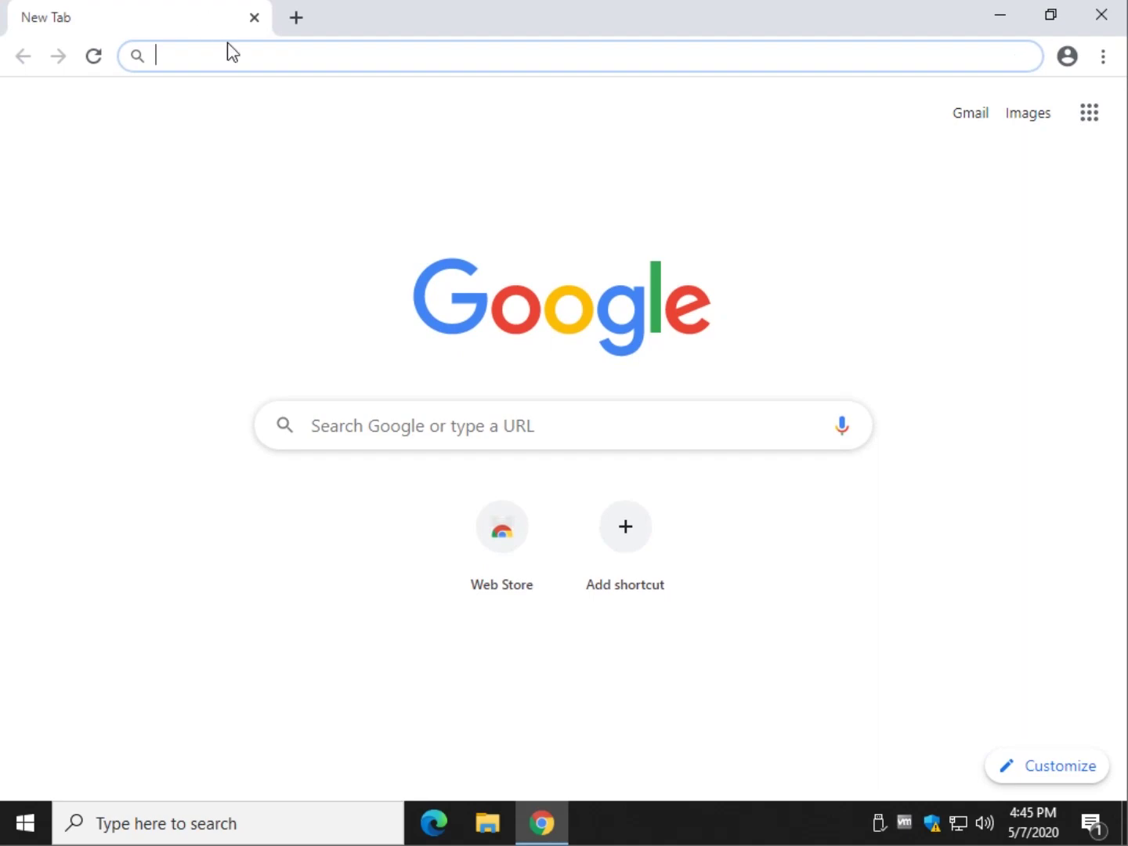
Load the MajorGeeks article and select its HKEY_LOCAL_MACHINE\...\Policies\System registry path.
text(https://www.majorgeeks.com/content/page/how_to_fix_this_app_has_been_blocked_for_your_protection_error.html)
key(Return)
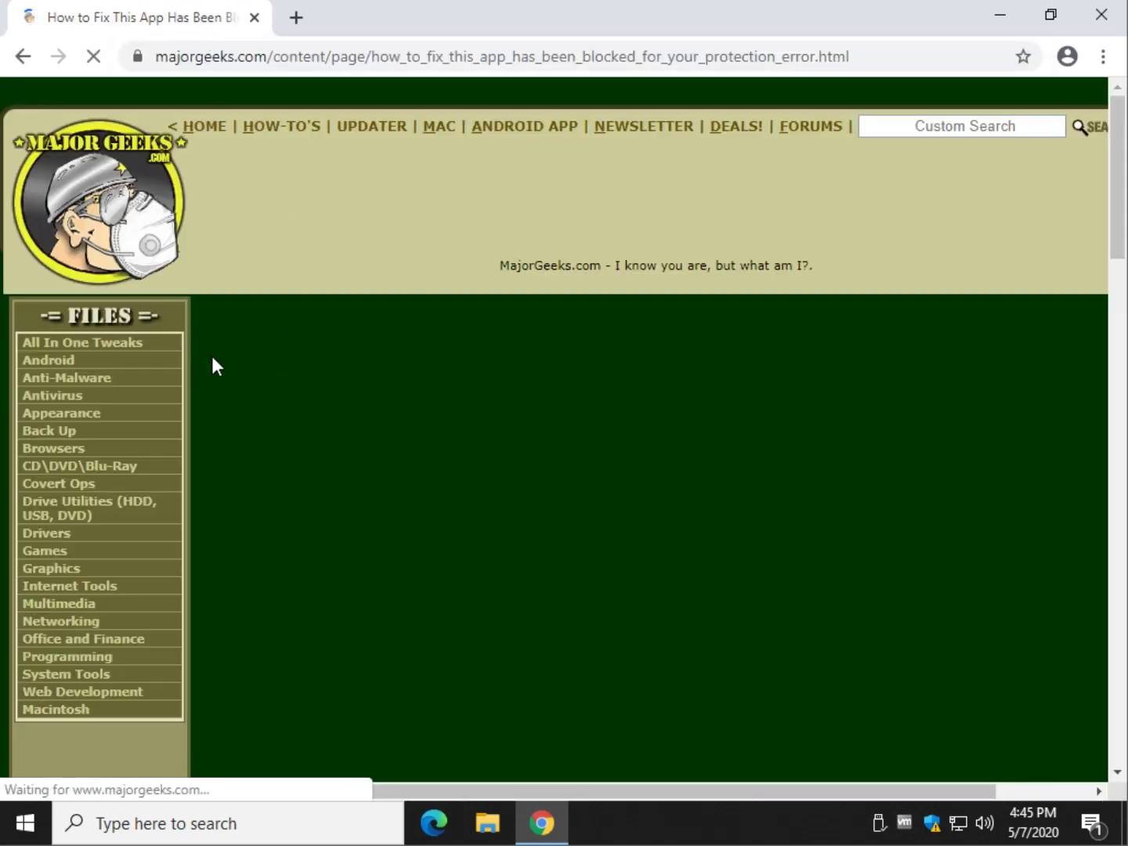
scroll(247, 493, down, 3)
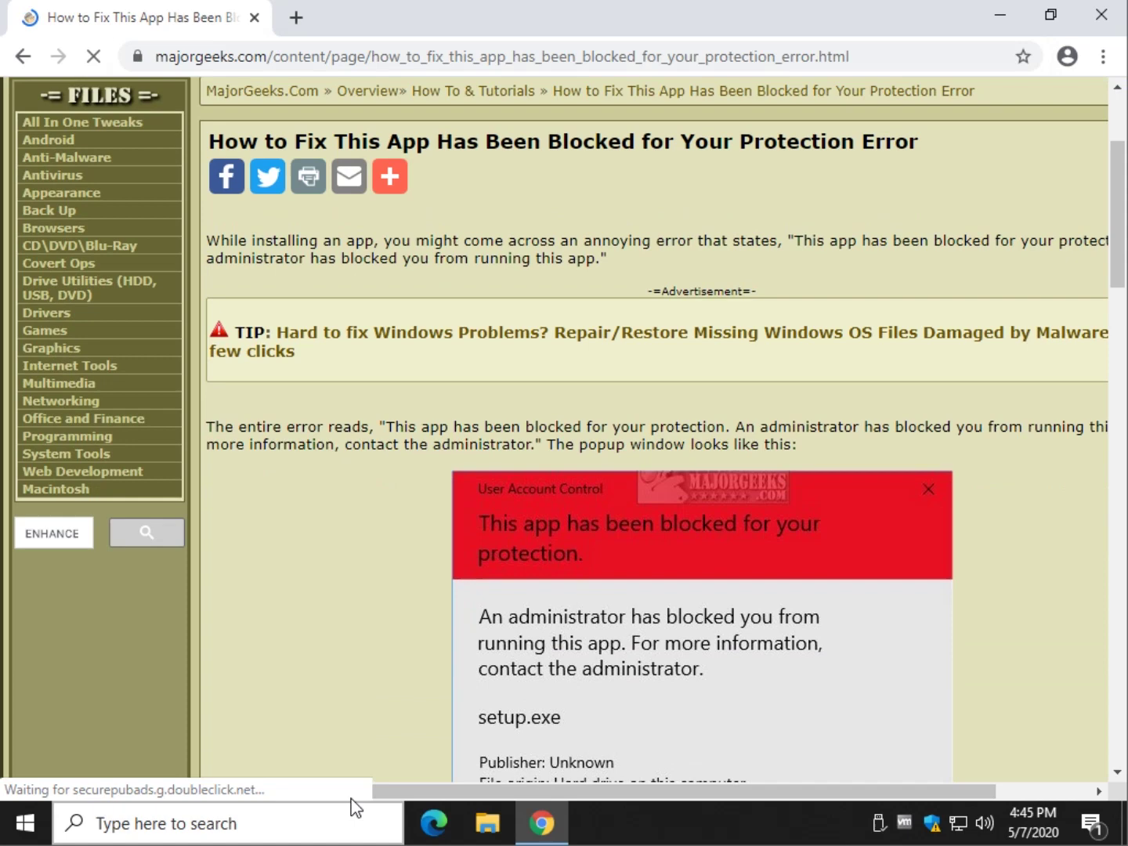
drag(452, 791, 516, 788)
scroll(423, 554, down, 3)
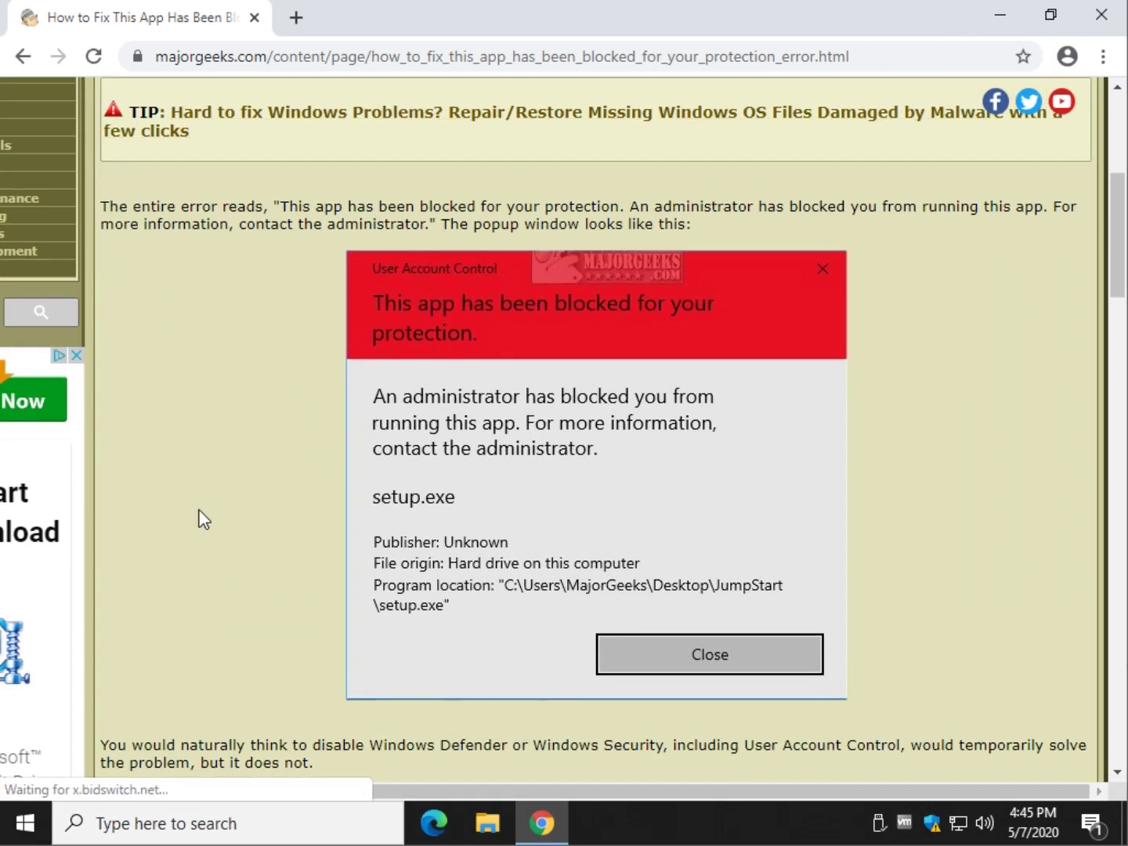
scroll(249, 490, down, 4)
scroll(250, 486, down, 2)
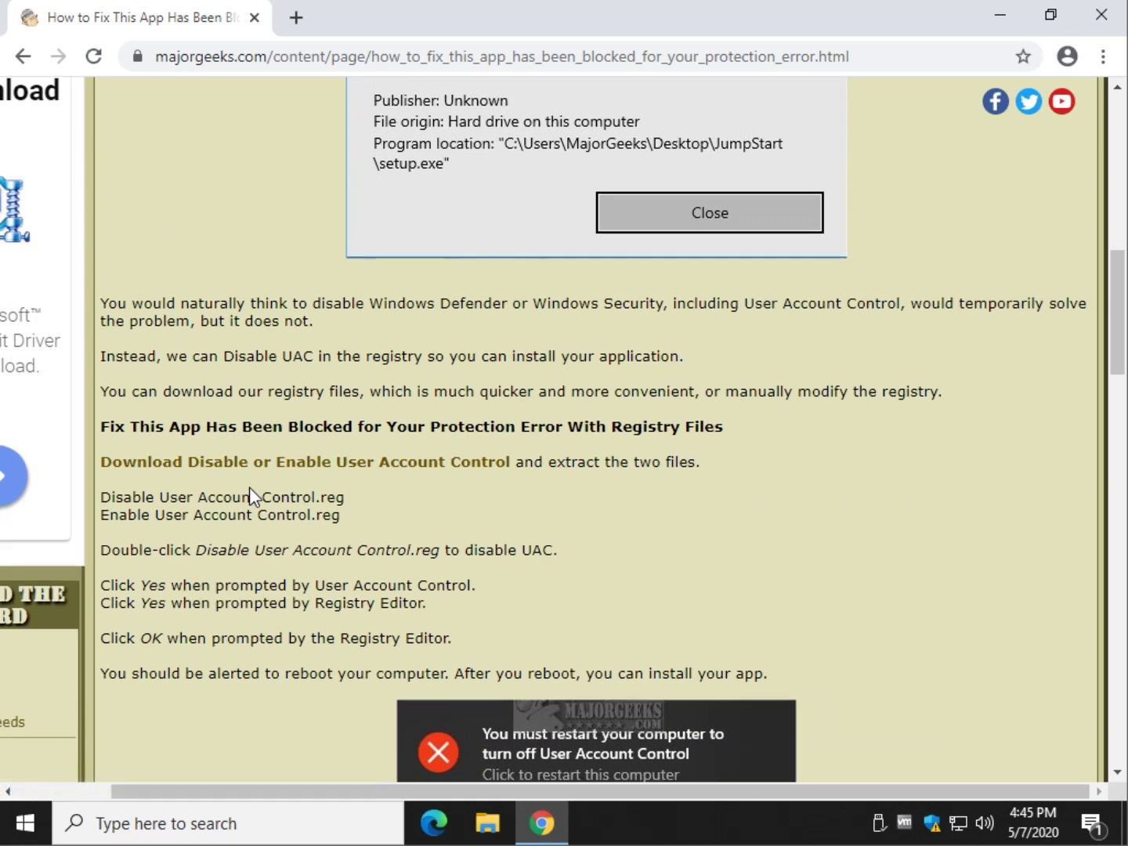
scroll(249, 487, down, 1)
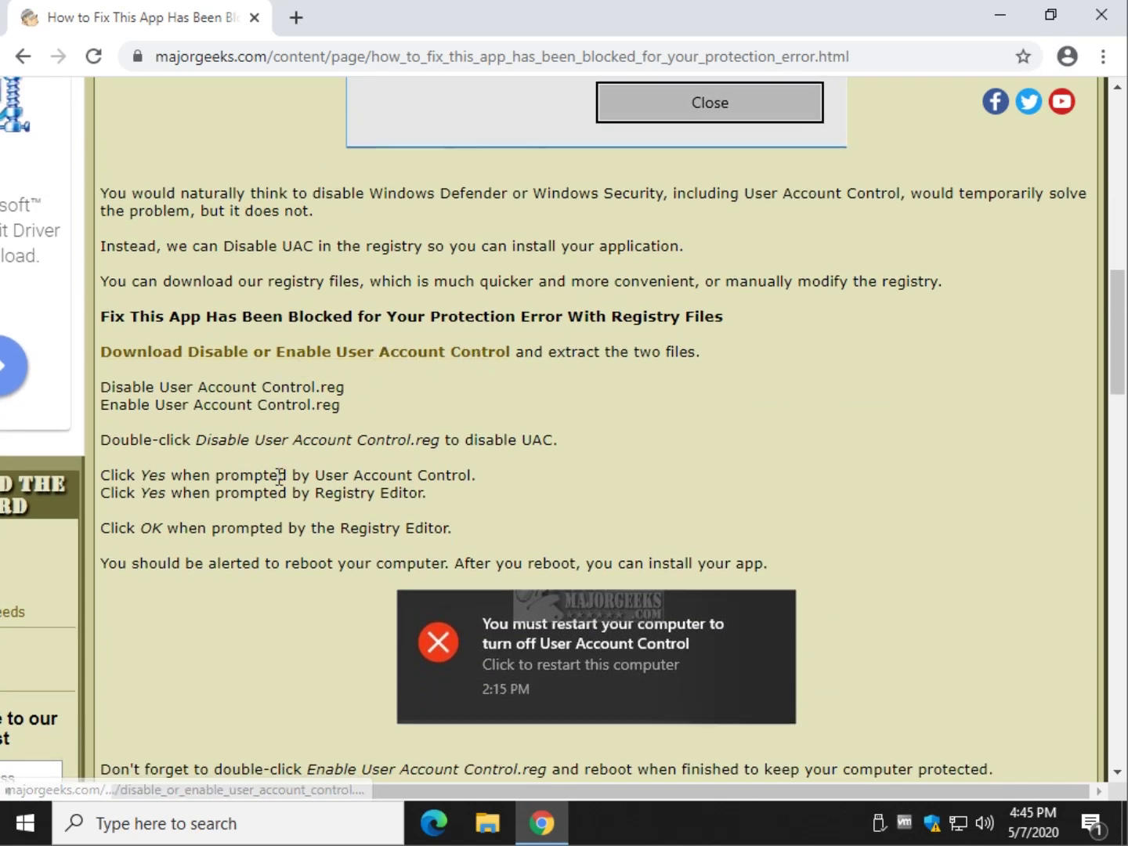
scroll(278, 474, down, 5)
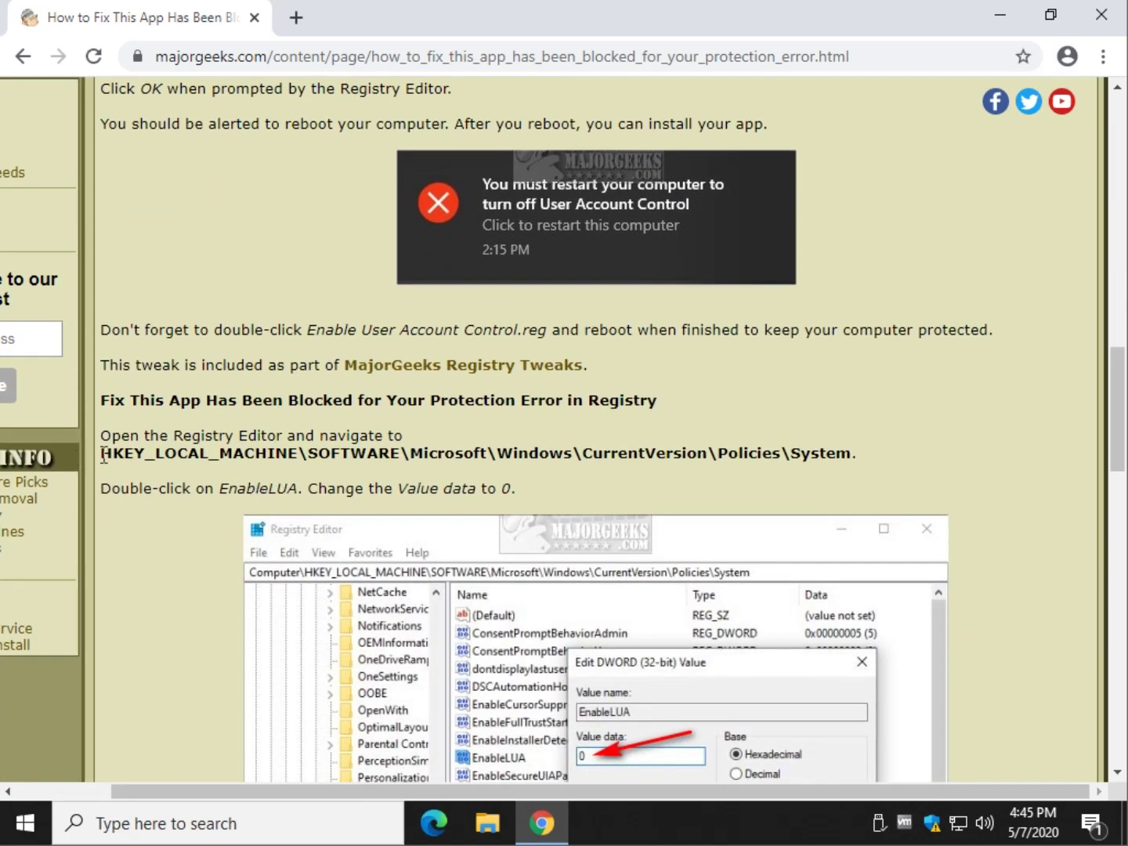
drag(100, 455, 849, 445)
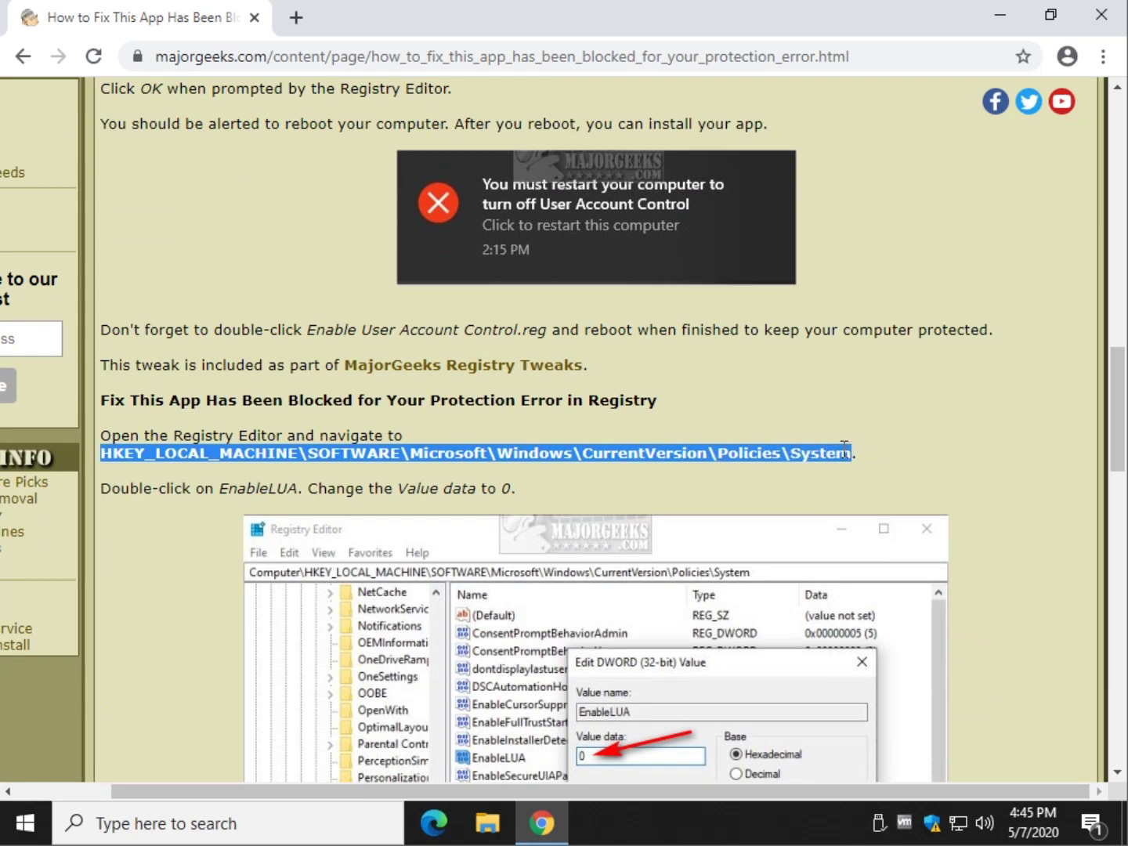
right_click(844, 448)
Copy the selected registry path and launch regedit from the Run box.
click(715, 470)
key(super+r)
text(reged)
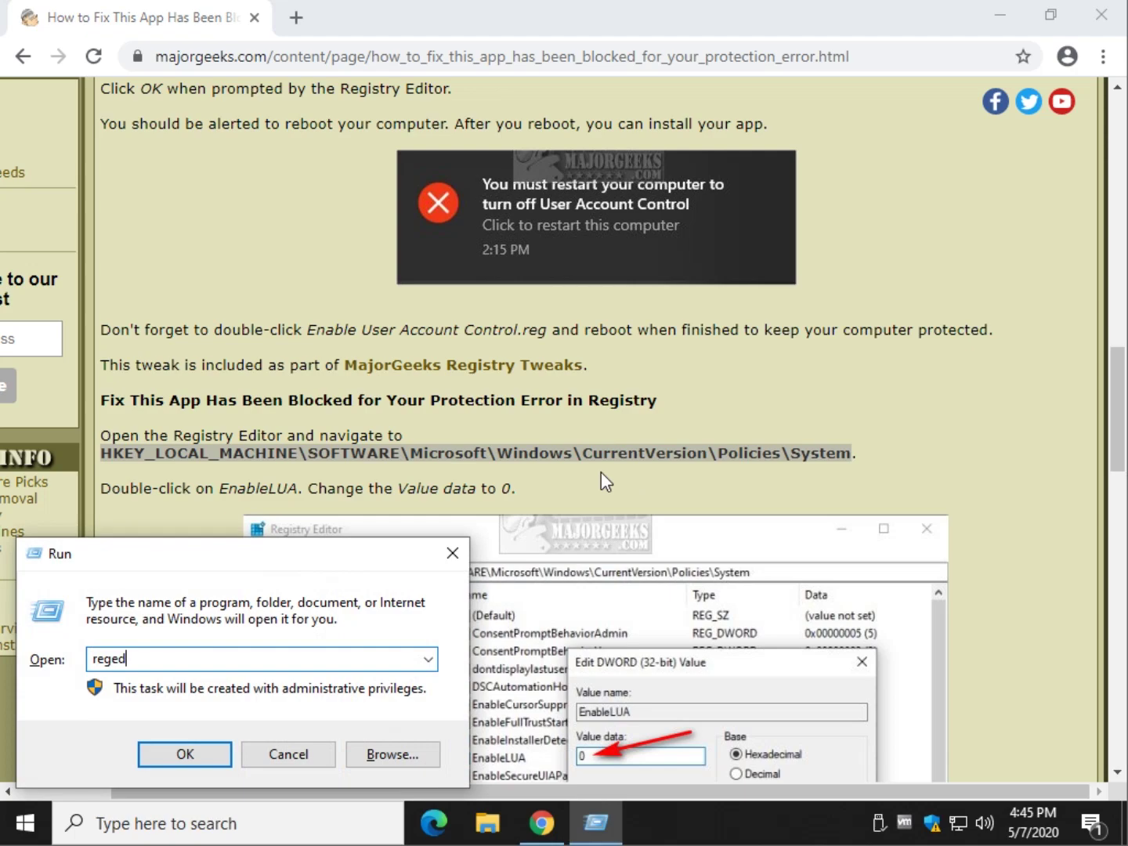
text(it)
key(Return)
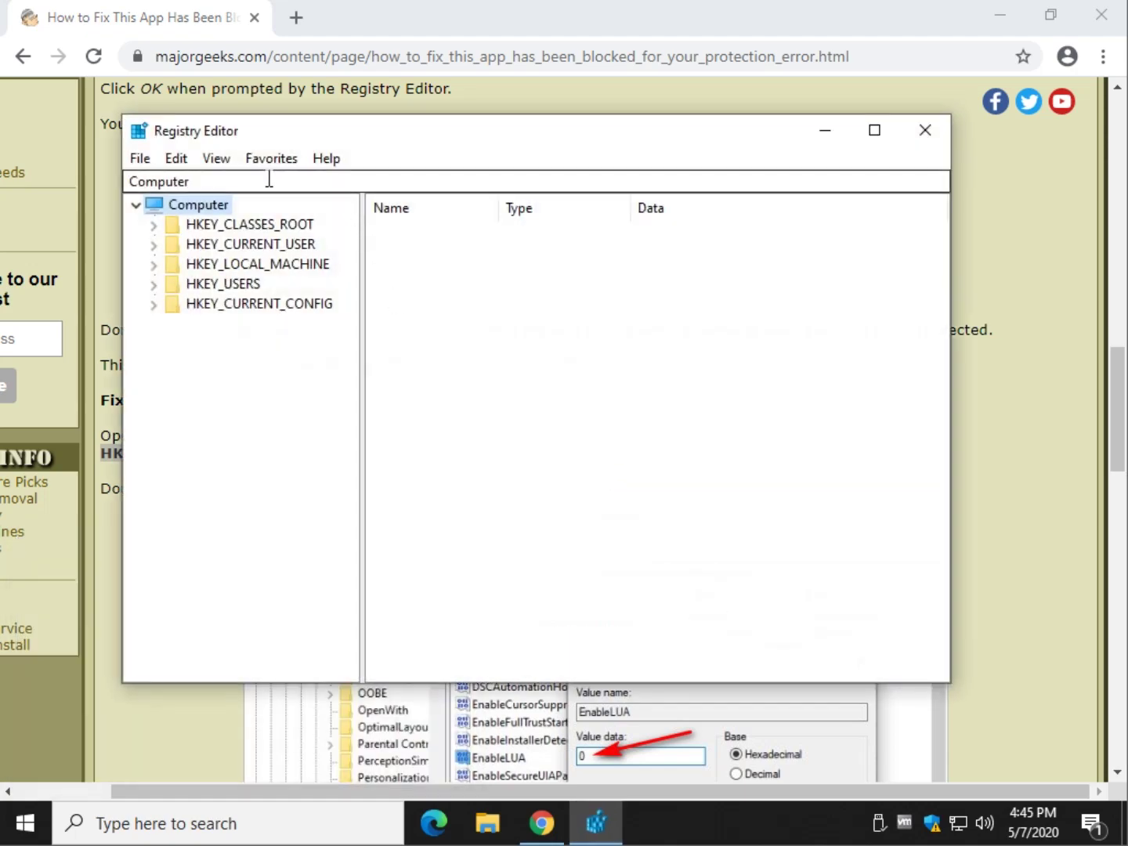
Paste the Policies\System path into Registry Editor's address bar and go to that key.
drag(268, 179, 93, 174)
key(ctrl+v)
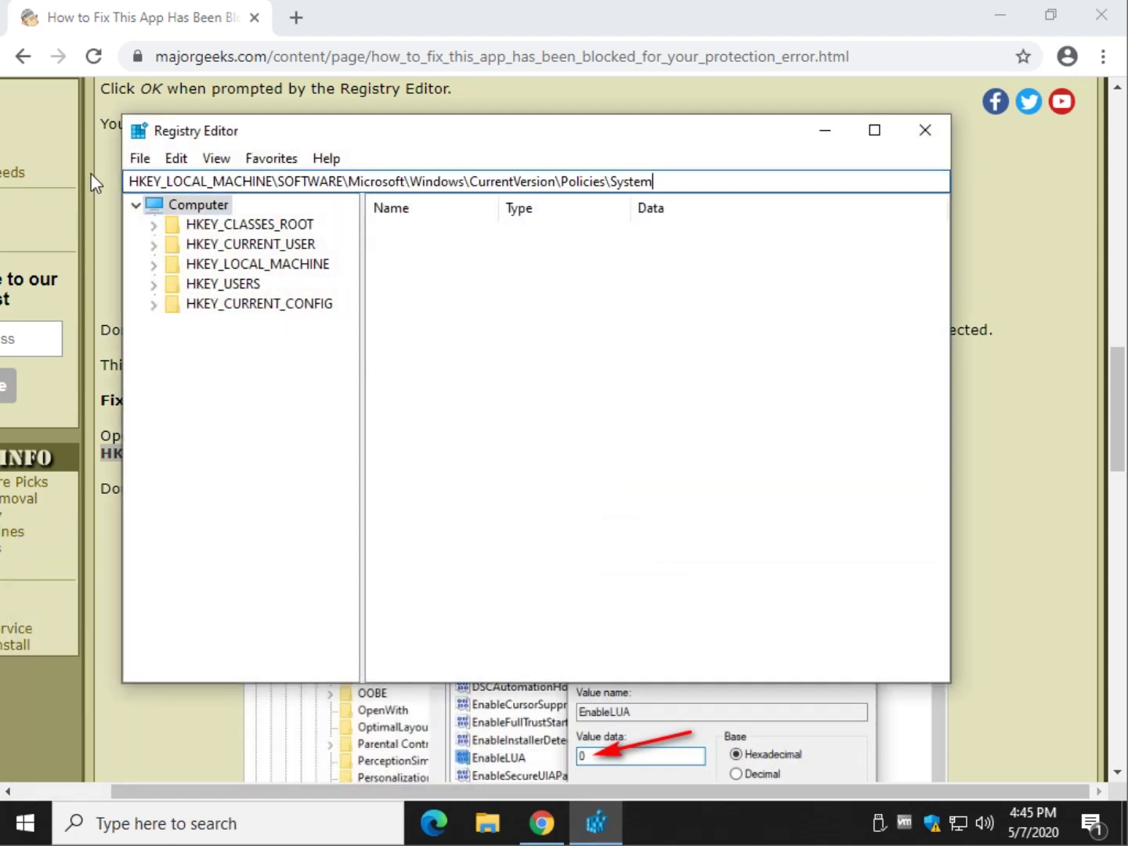
click(1040, 388)
scroll(584, 458, down, 3)
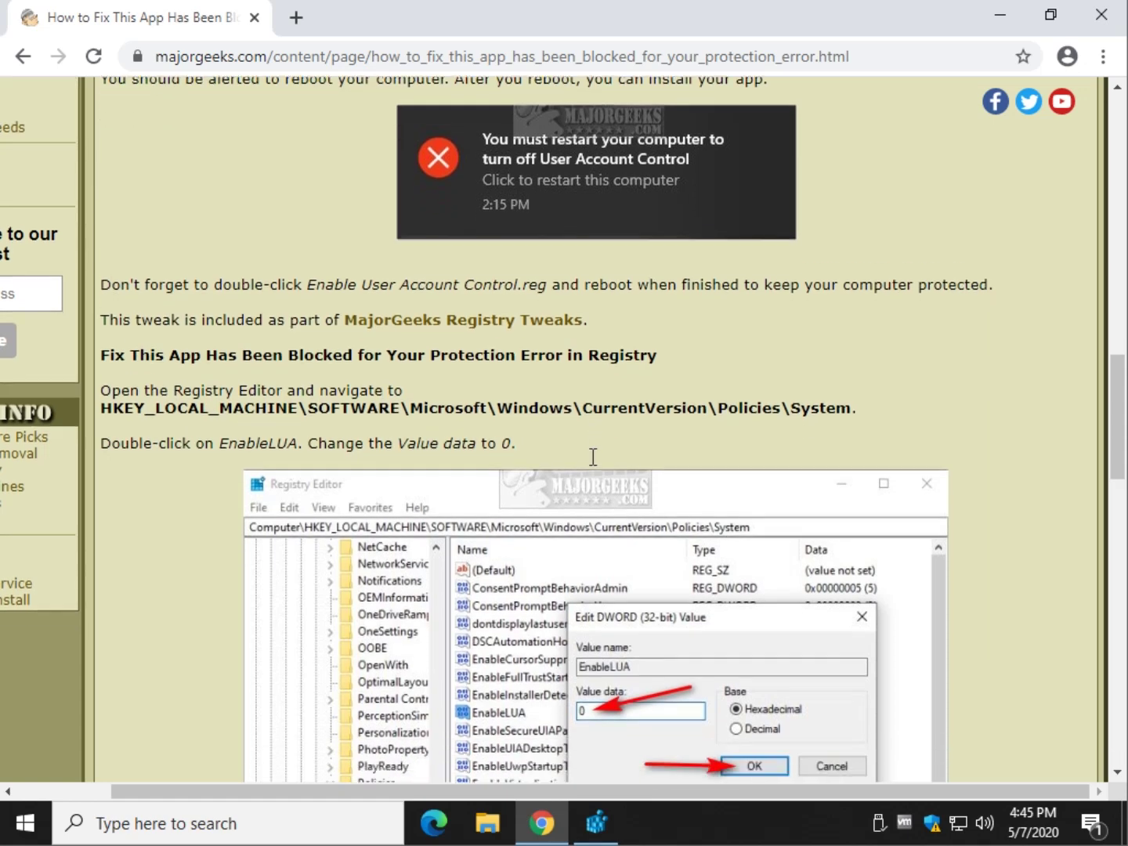
click(595, 823)
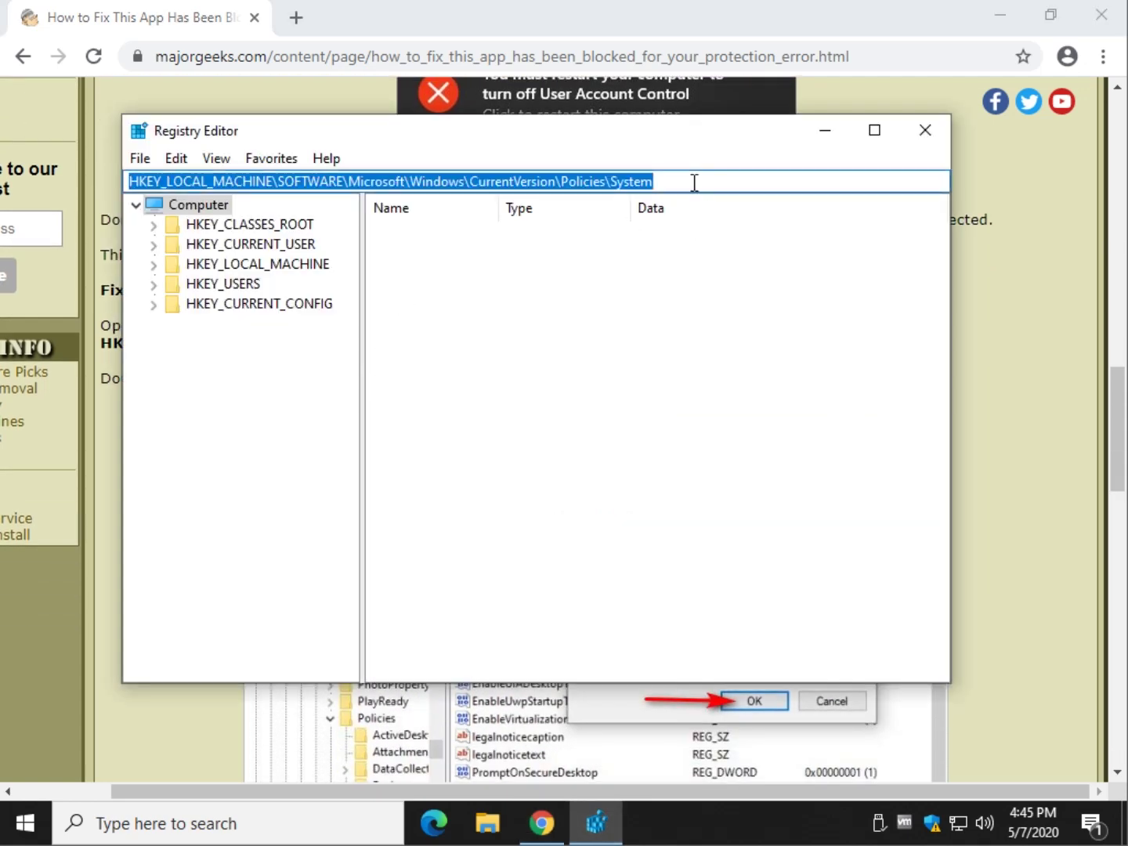
click(694, 181)
key(Return)
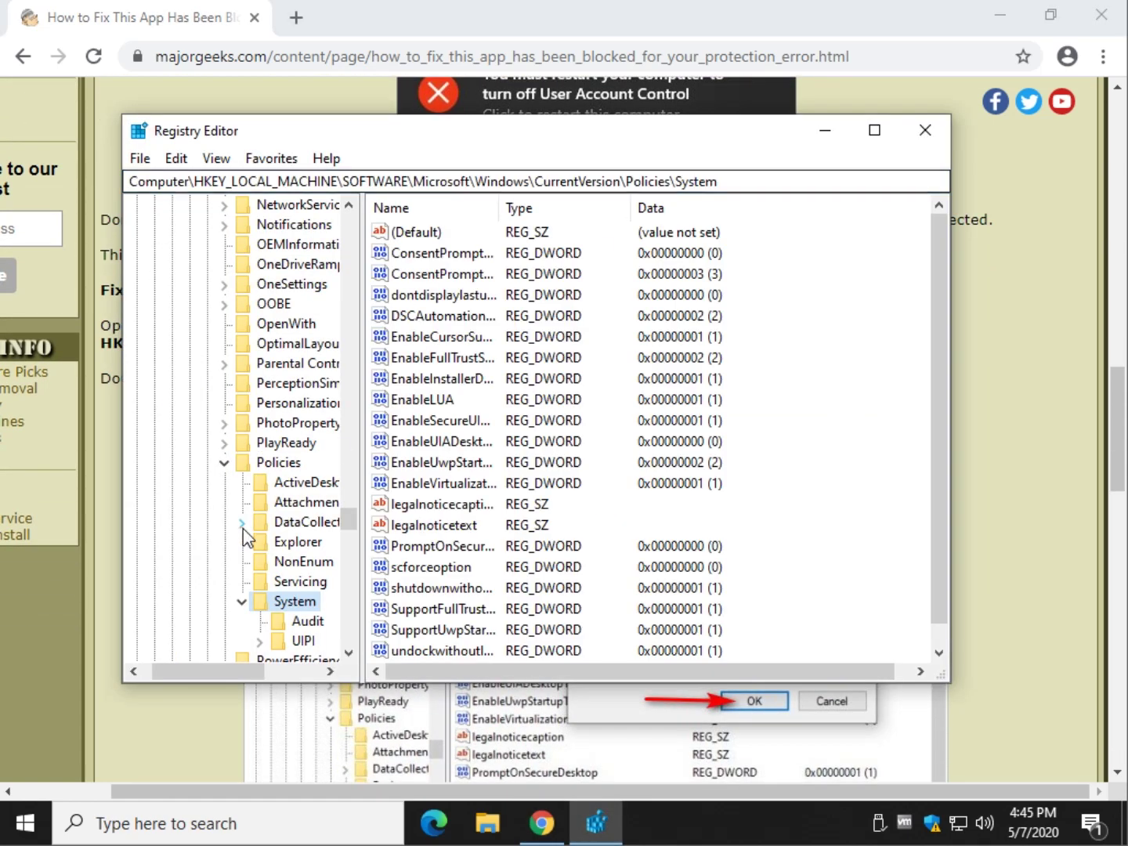
Widen the Name column and open EnableLUA's value data, confirming with OK.
click(409, 399)
drag(502, 205, 558, 205)
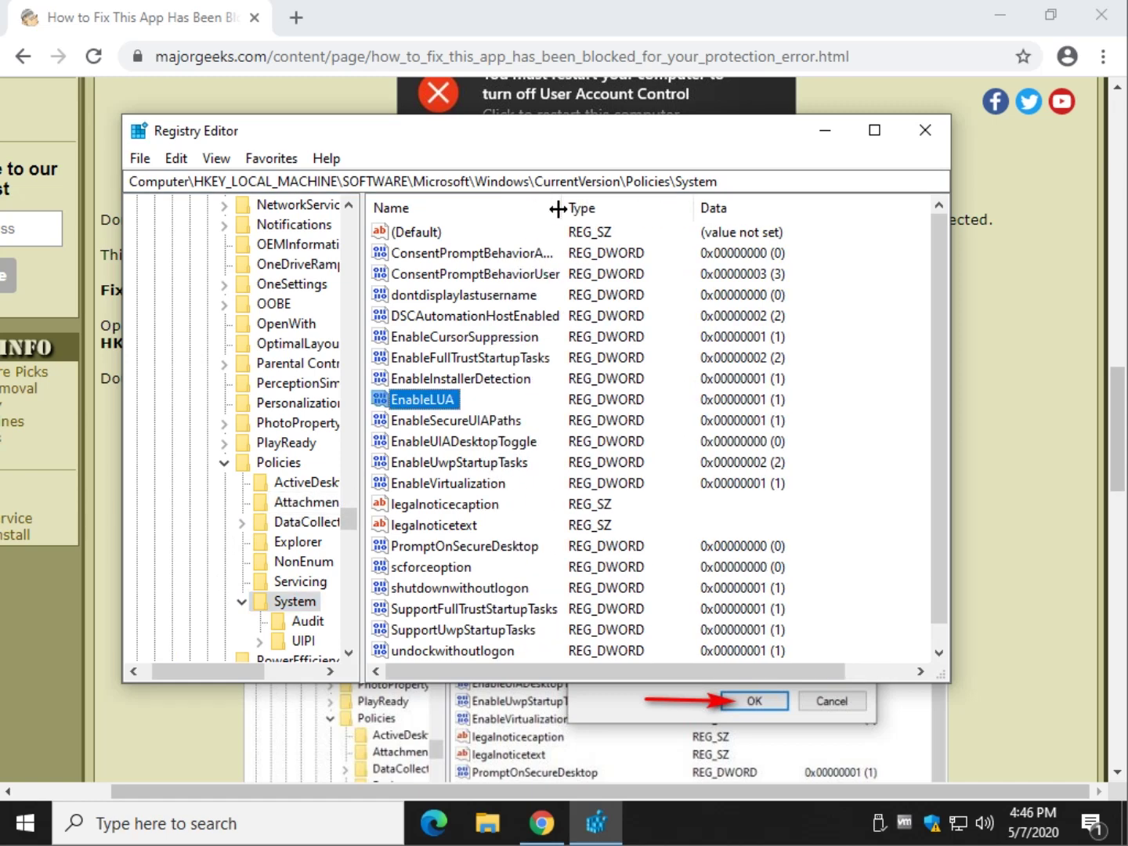
double_click(419, 394)
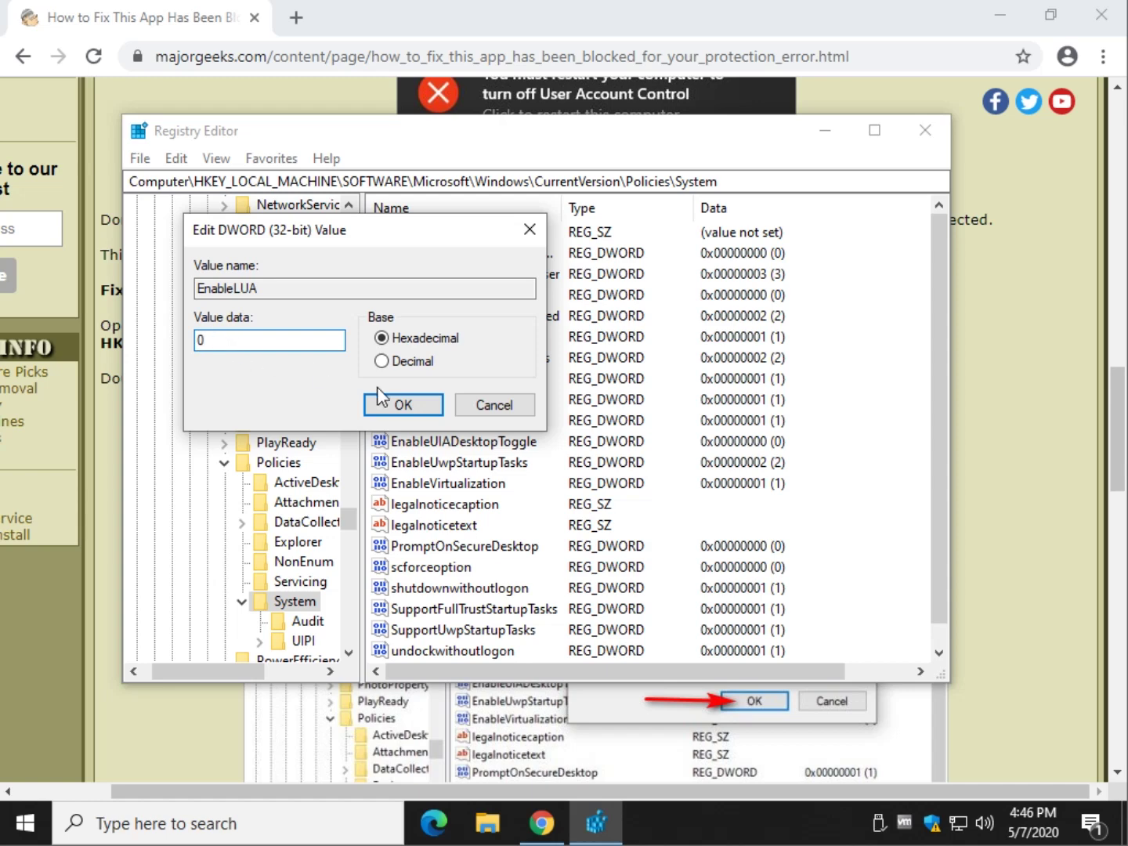
click(422, 401)
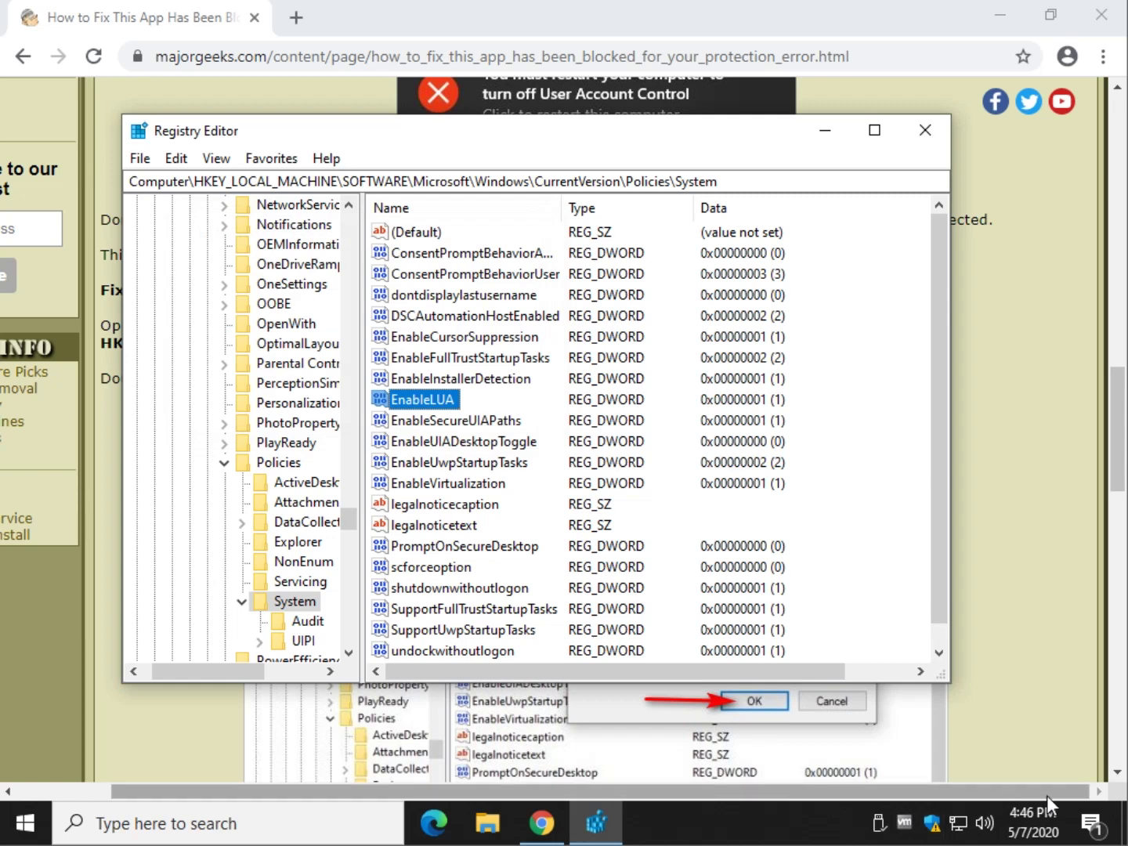
Dismiss the restart-for-UAC notification, then reopen EnableLUA and cancel, leaving it at 1.
click(1097, 824)
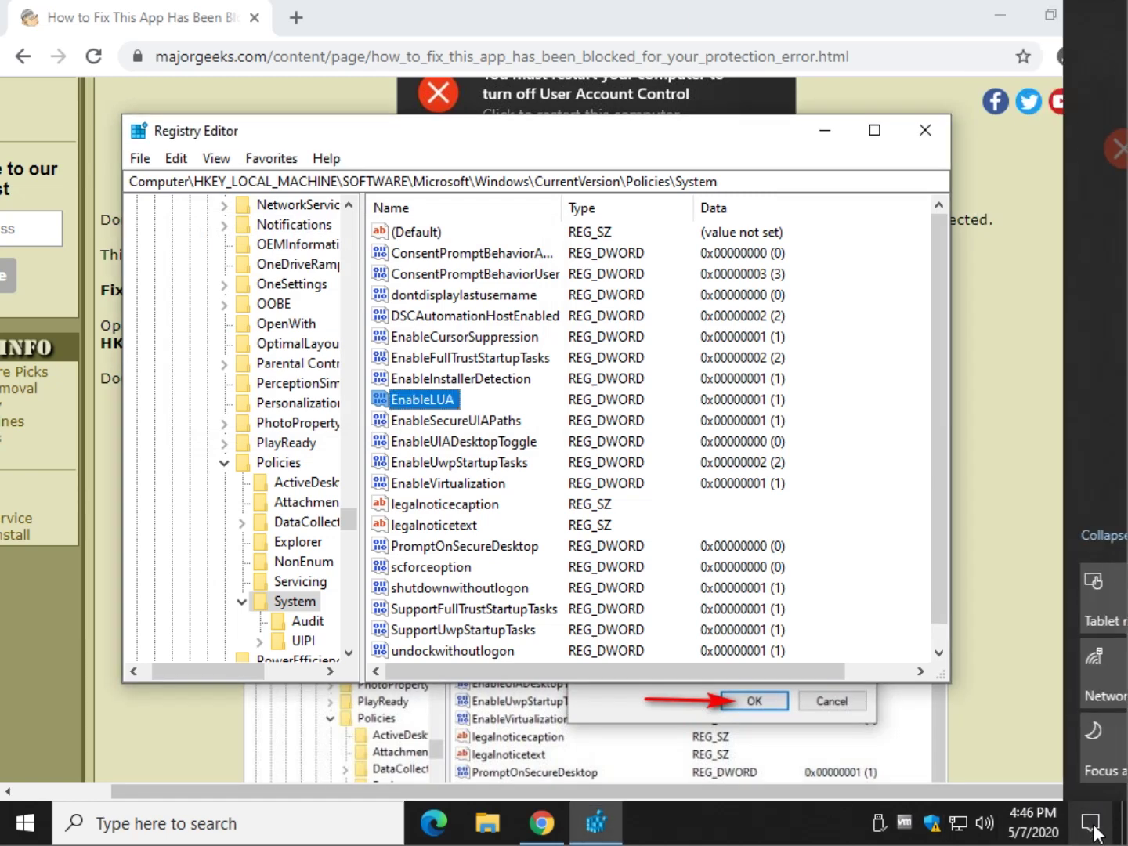
click(1095, 829)
click(1091, 824)
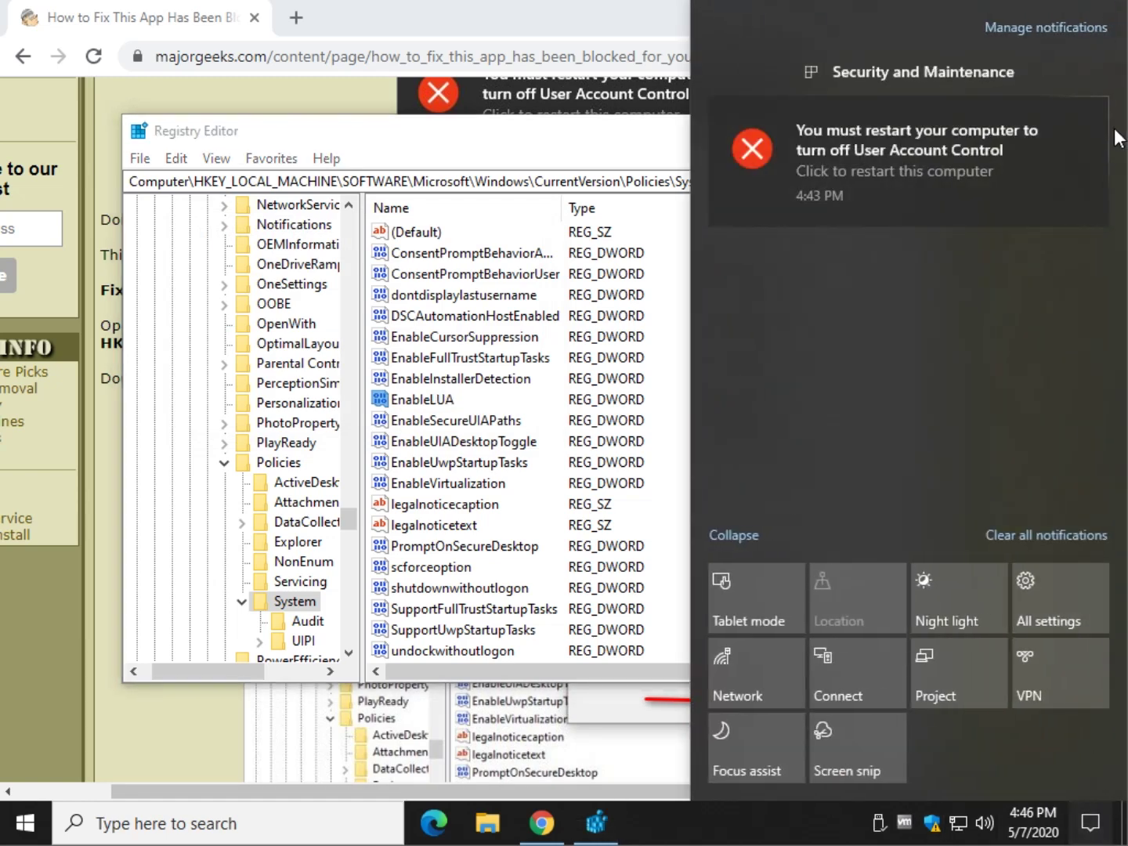
click(1087, 117)
click(517, 161)
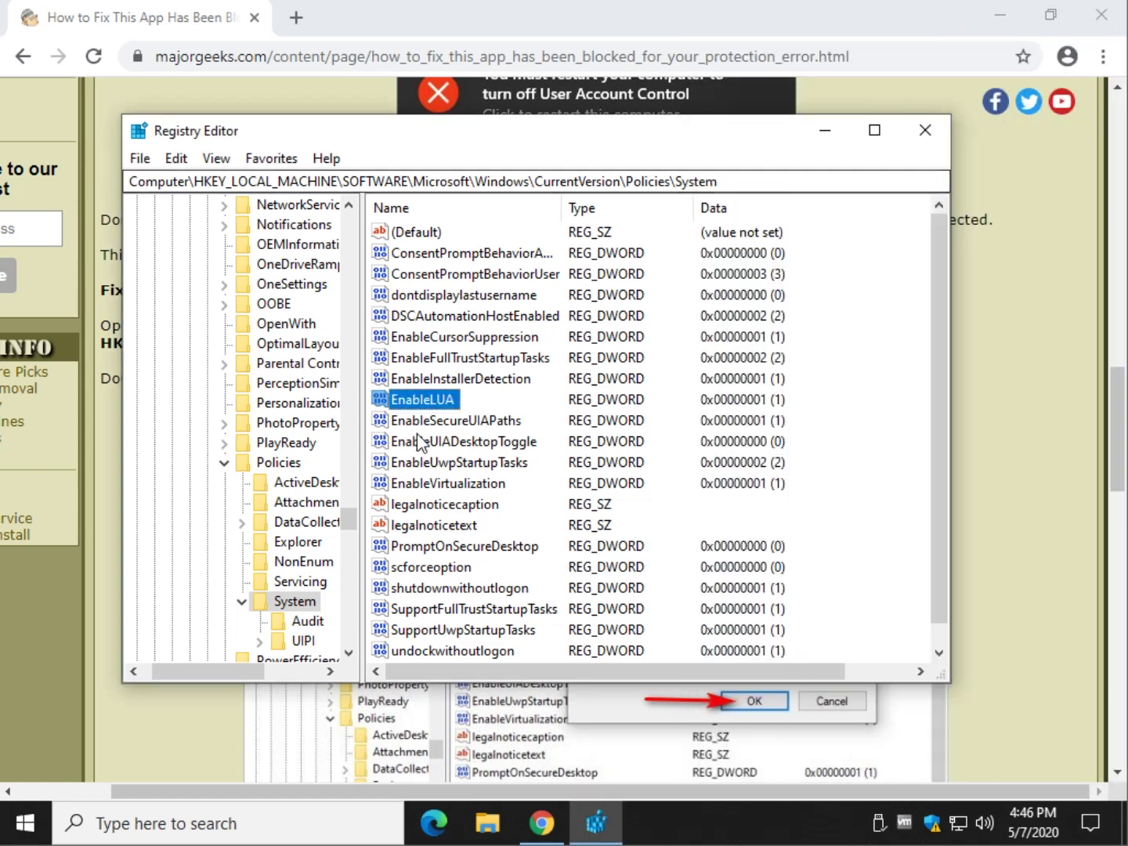
double_click(423, 401)
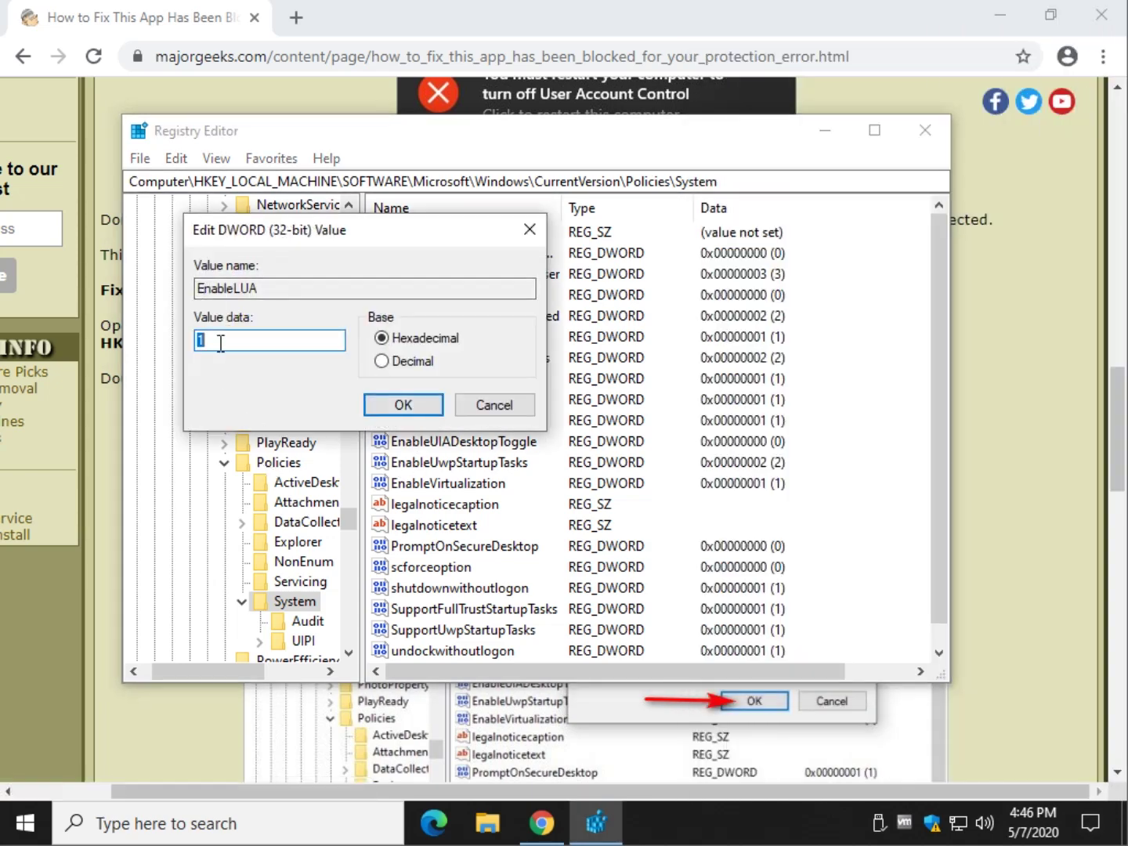
click(494, 405)
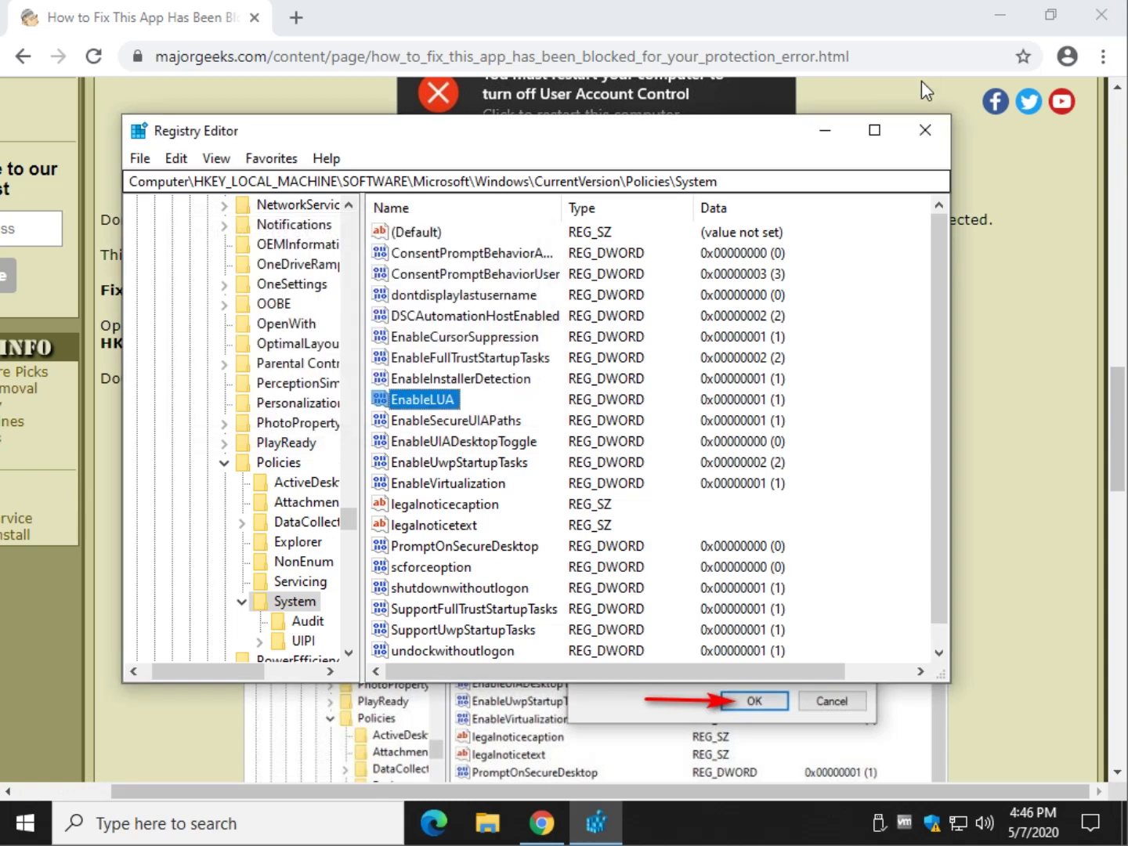
Close Registry Editor, scroll the article down to the reboot step, then back up to the title.
click(925, 130)
scroll(392, 493, down, 1)
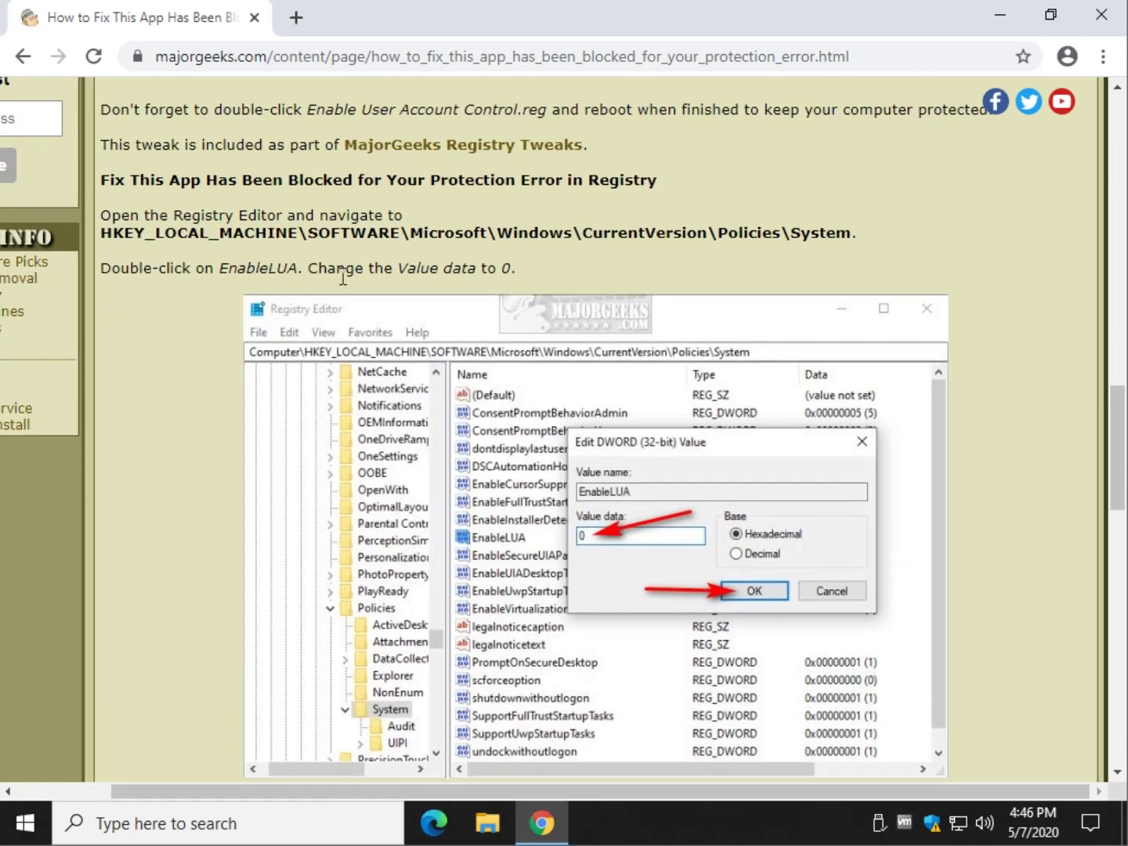
scroll(392, 266, down, 1)
scroll(428, 685, down, 1)
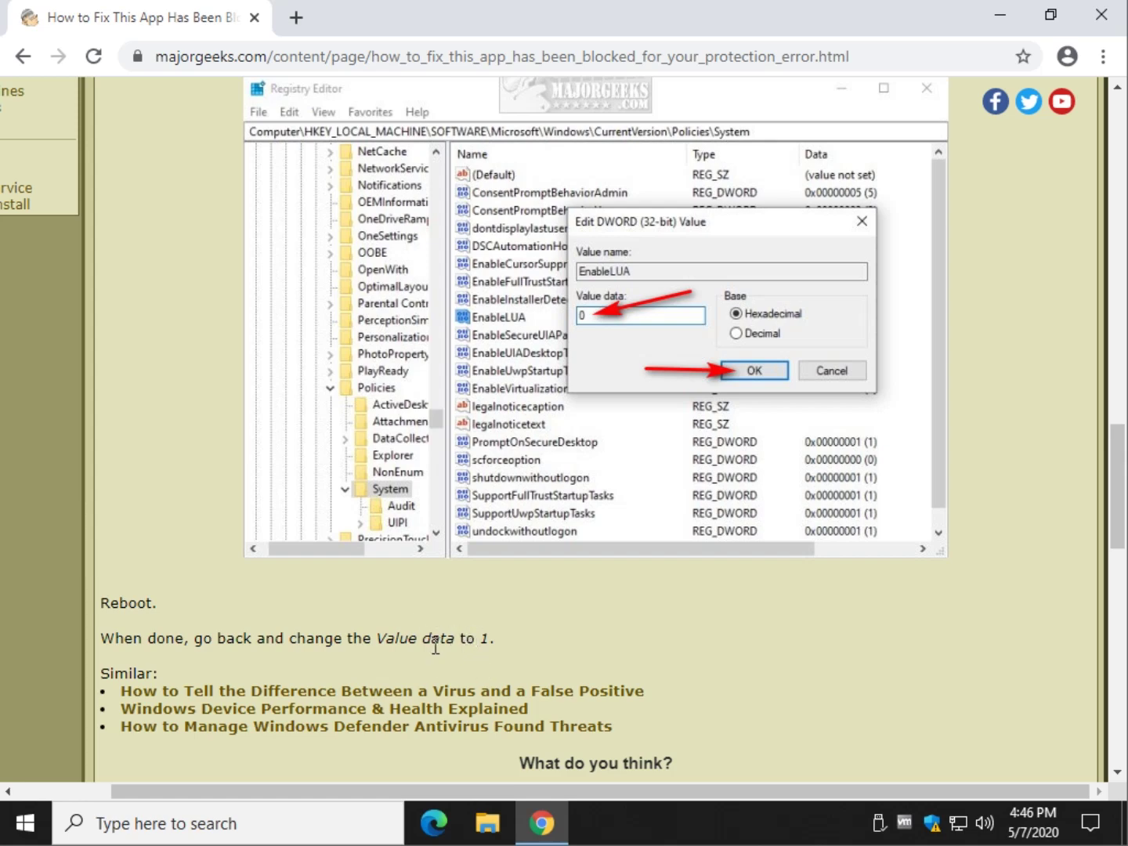
scroll(433, 647, up, 15)
scroll(428, 645, up, 8)
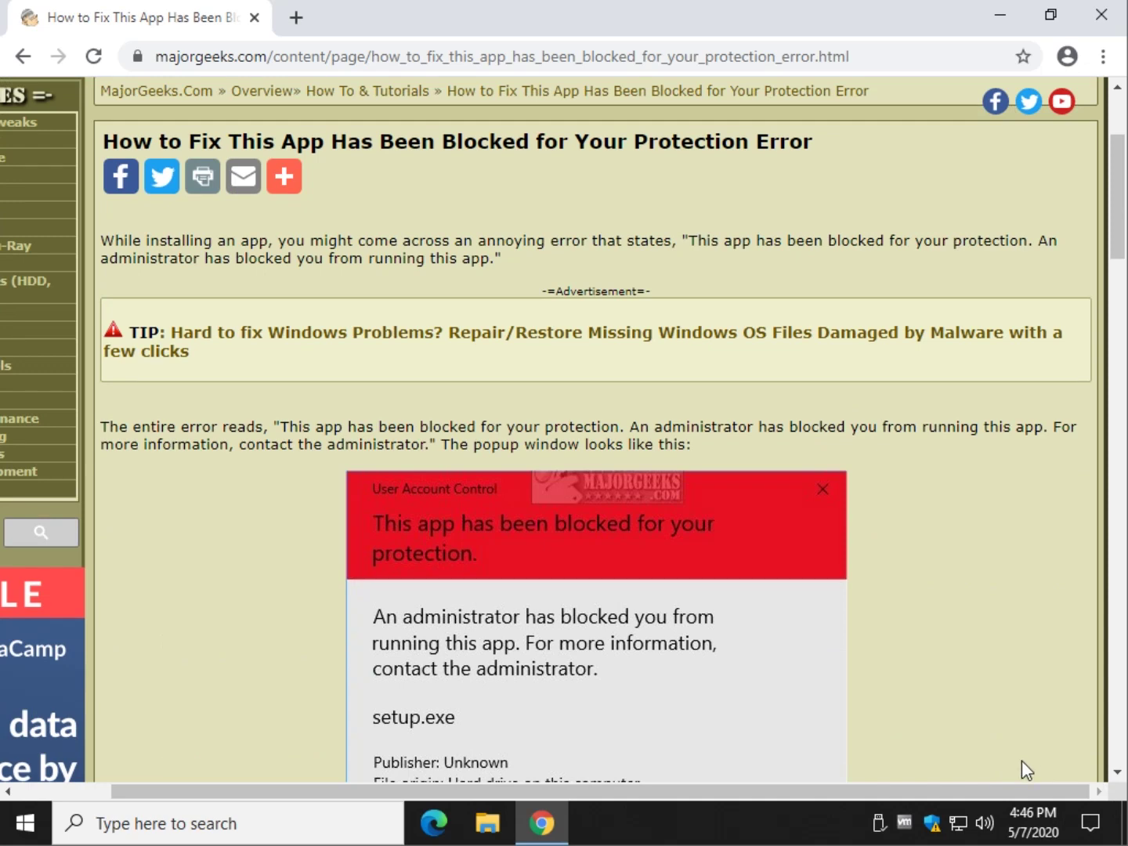
scroll(356, 421, up, 1)
scroll(322, 447, down, 1)
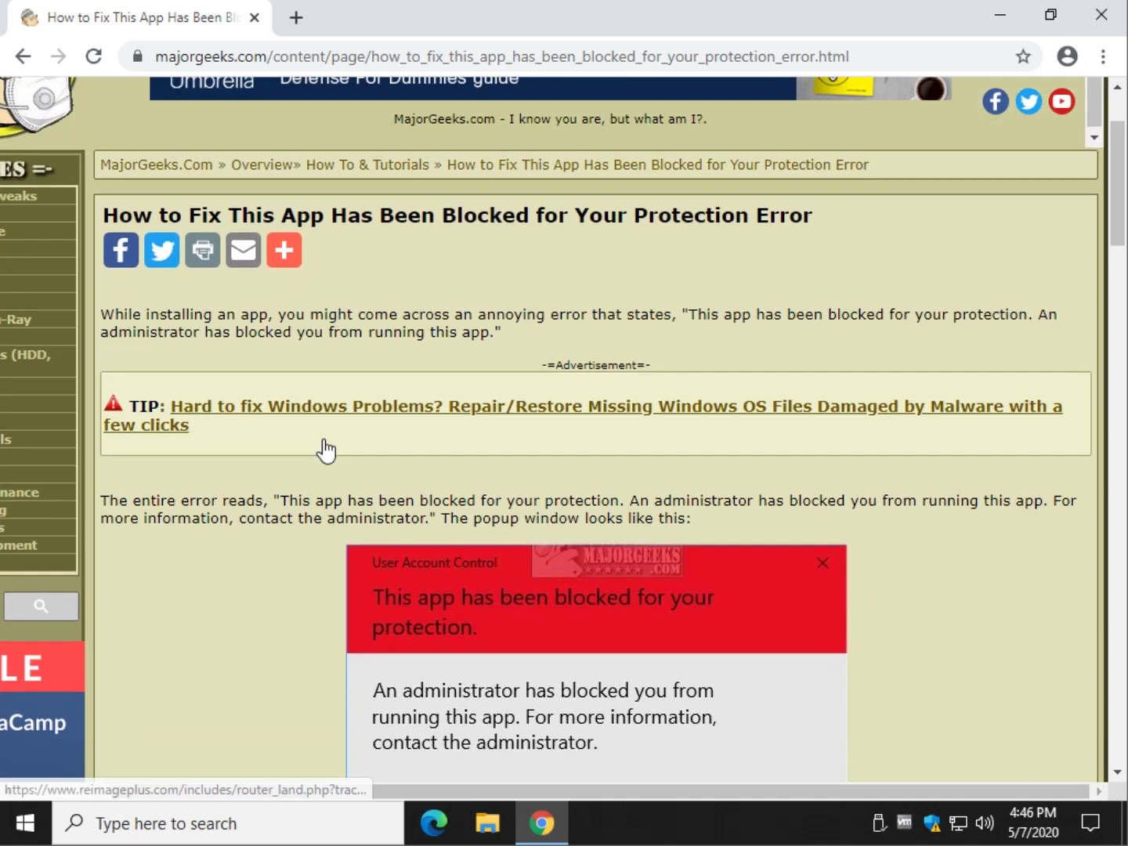